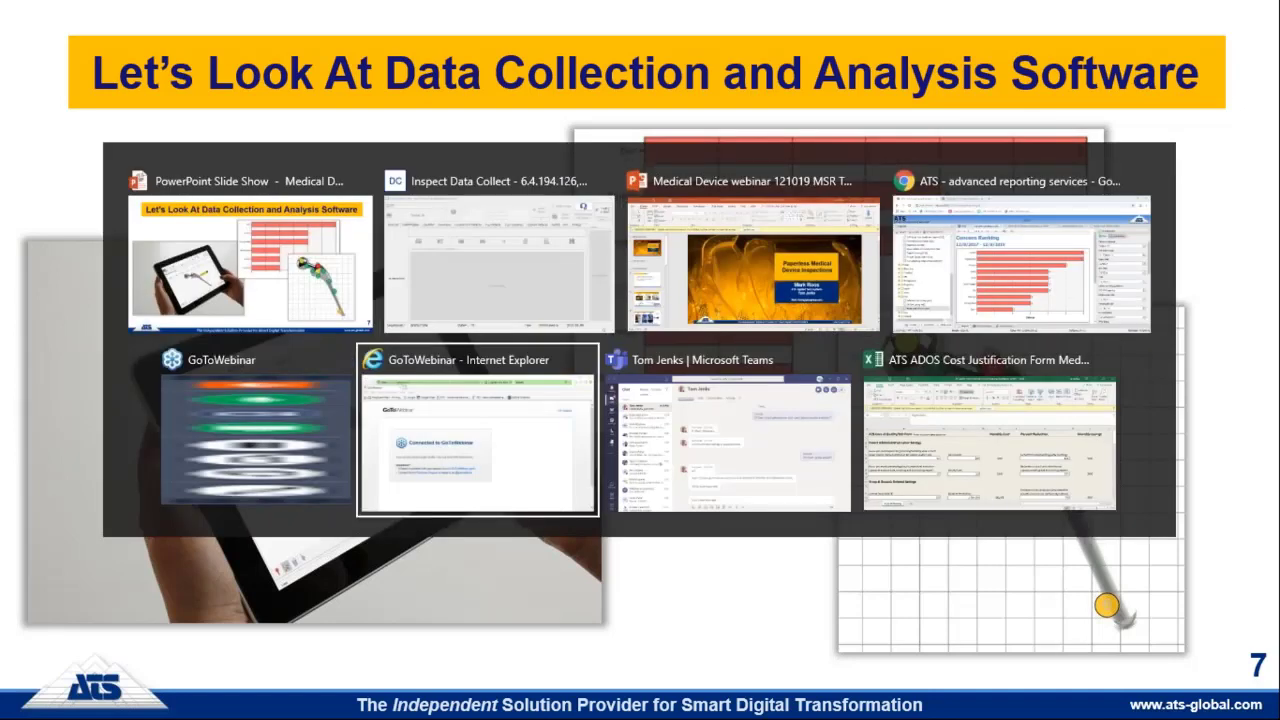
key("alt+Tab")
key("alt+Tab")
key("alt+Tab")
key("alt+Tab")
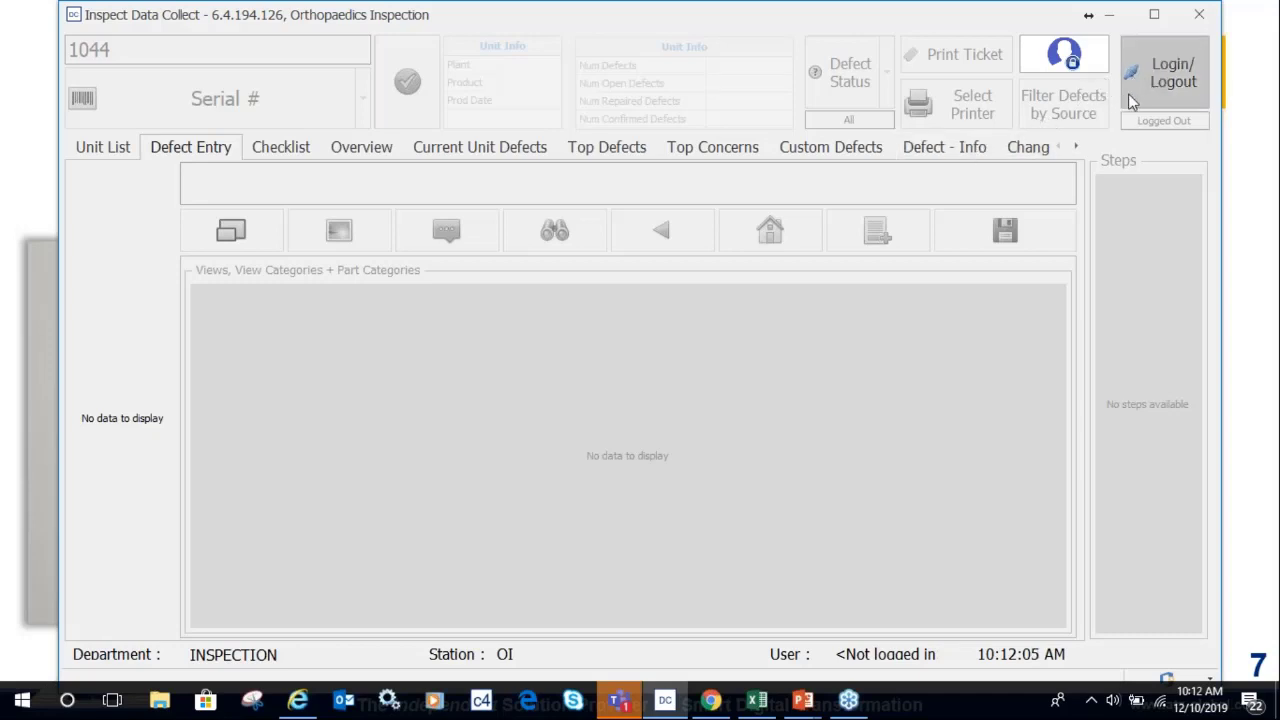
Log in to Inspect Data Collect with the inspector's user name and password.
left_click(1168, 65)
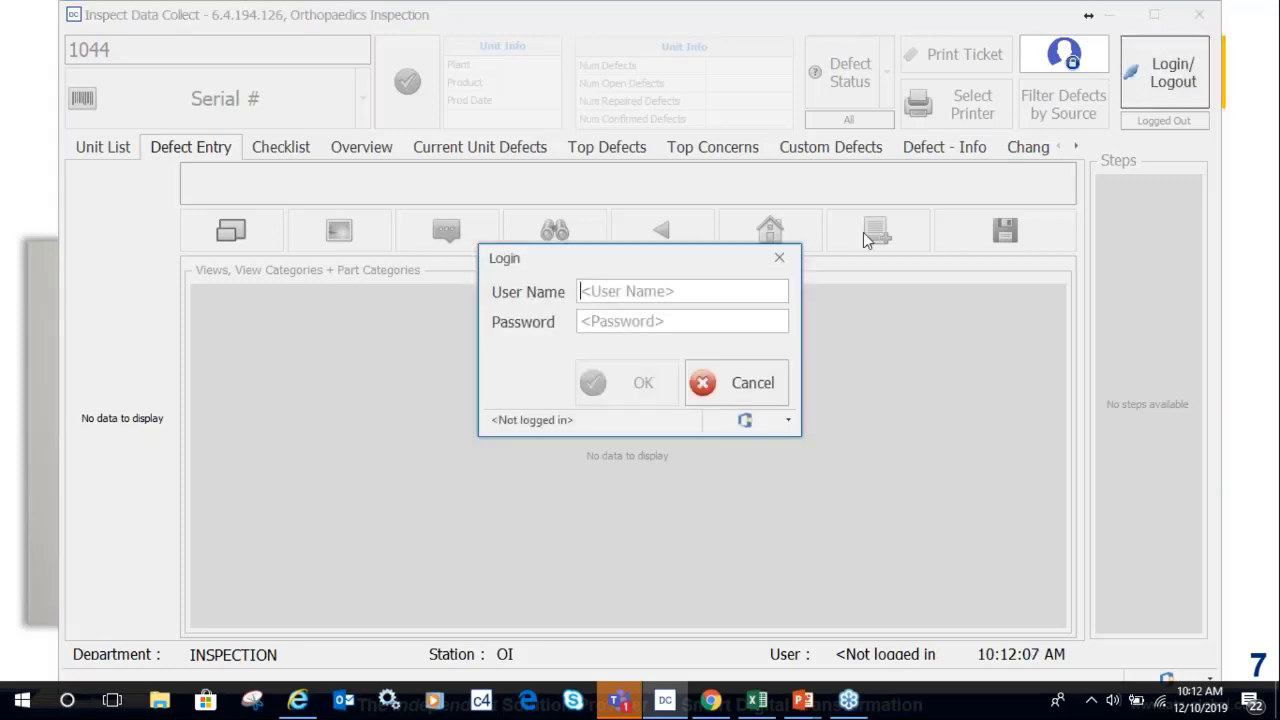
type("inspe")
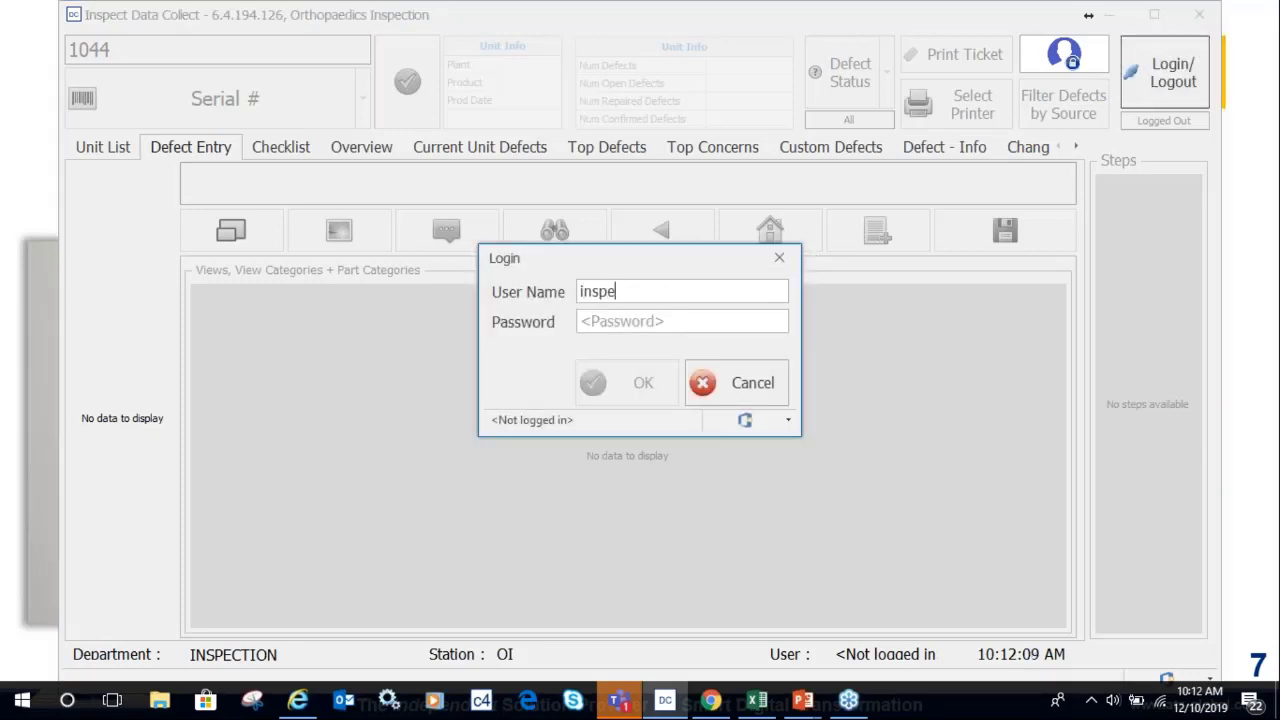
type("ct")
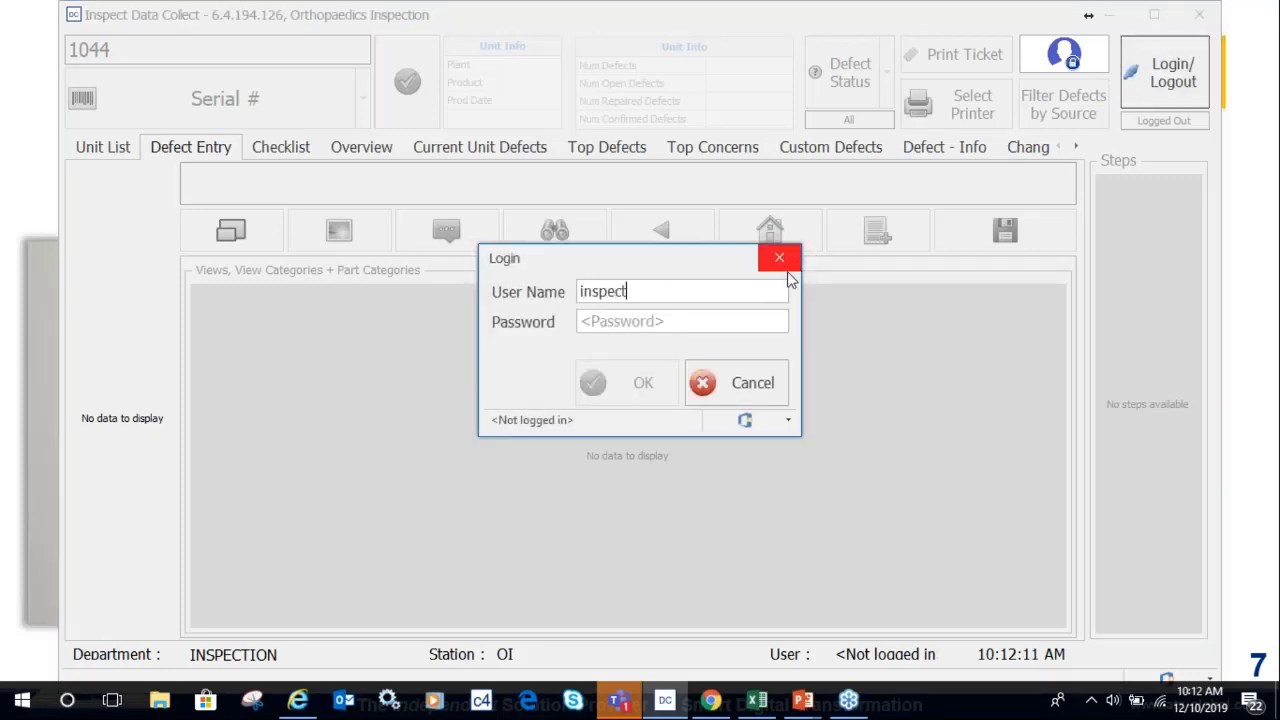
left_click(597, 321)
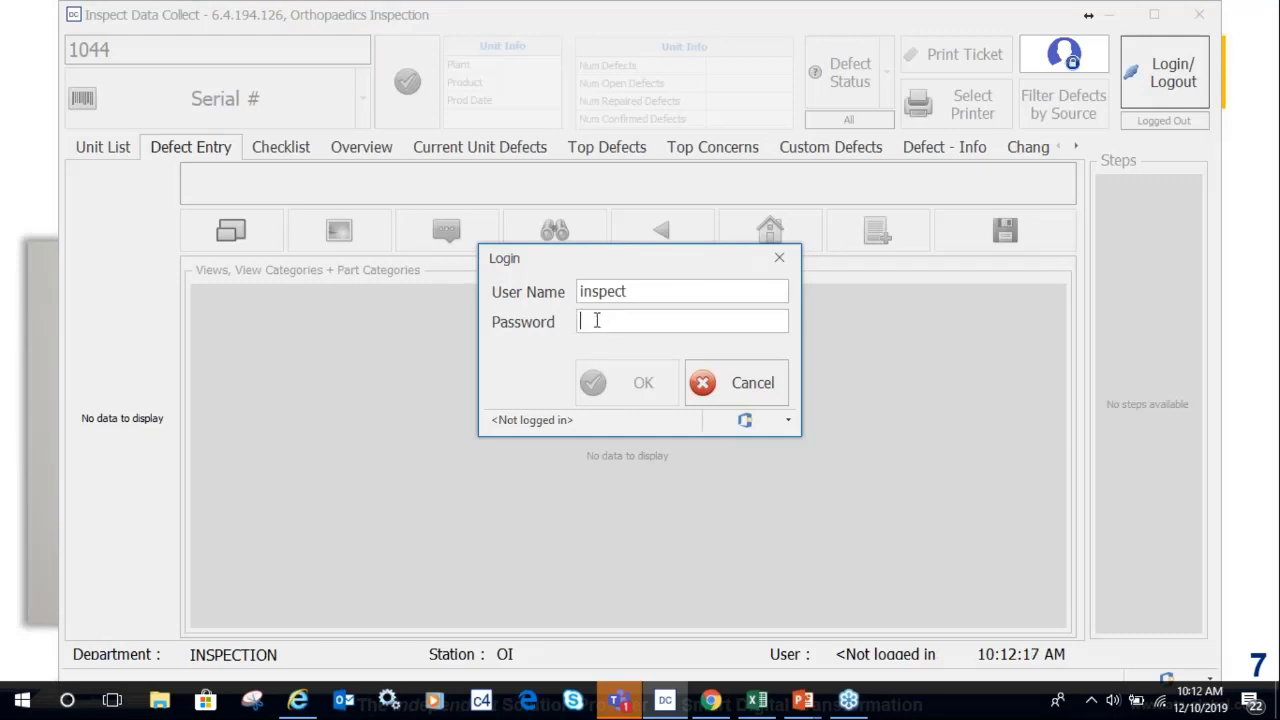
type("inspect1234")
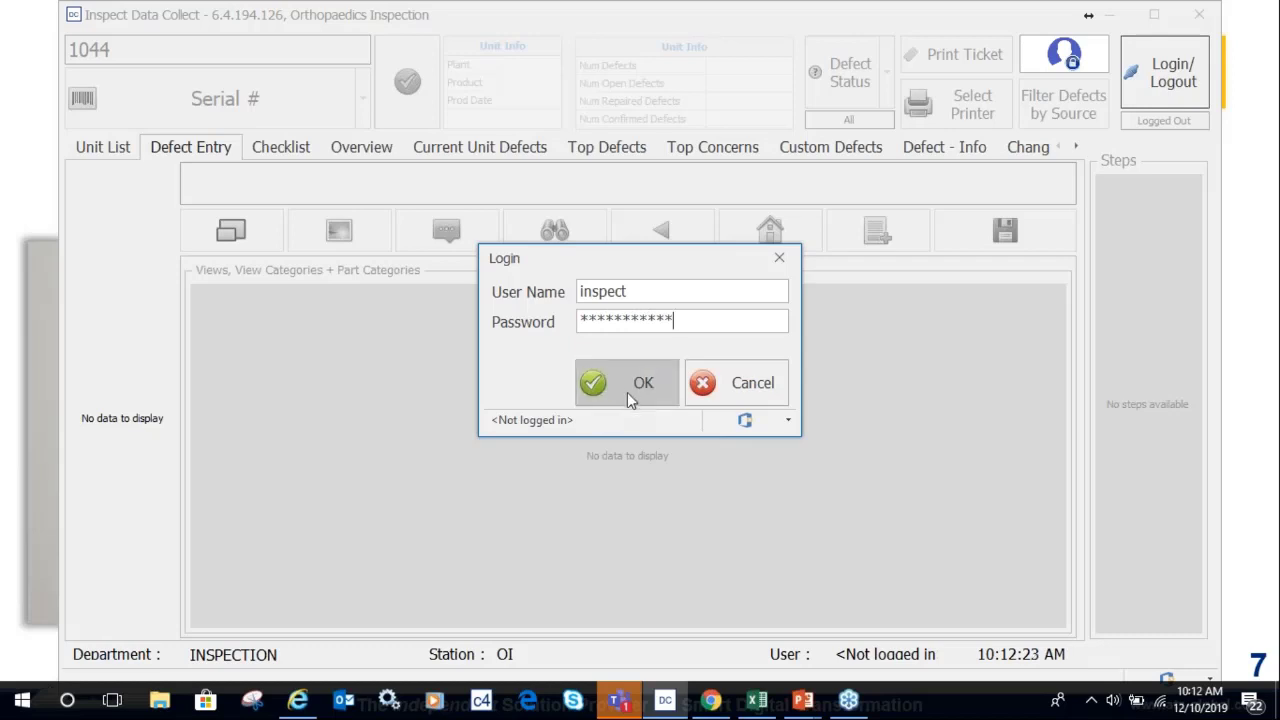
left_click(627, 388)
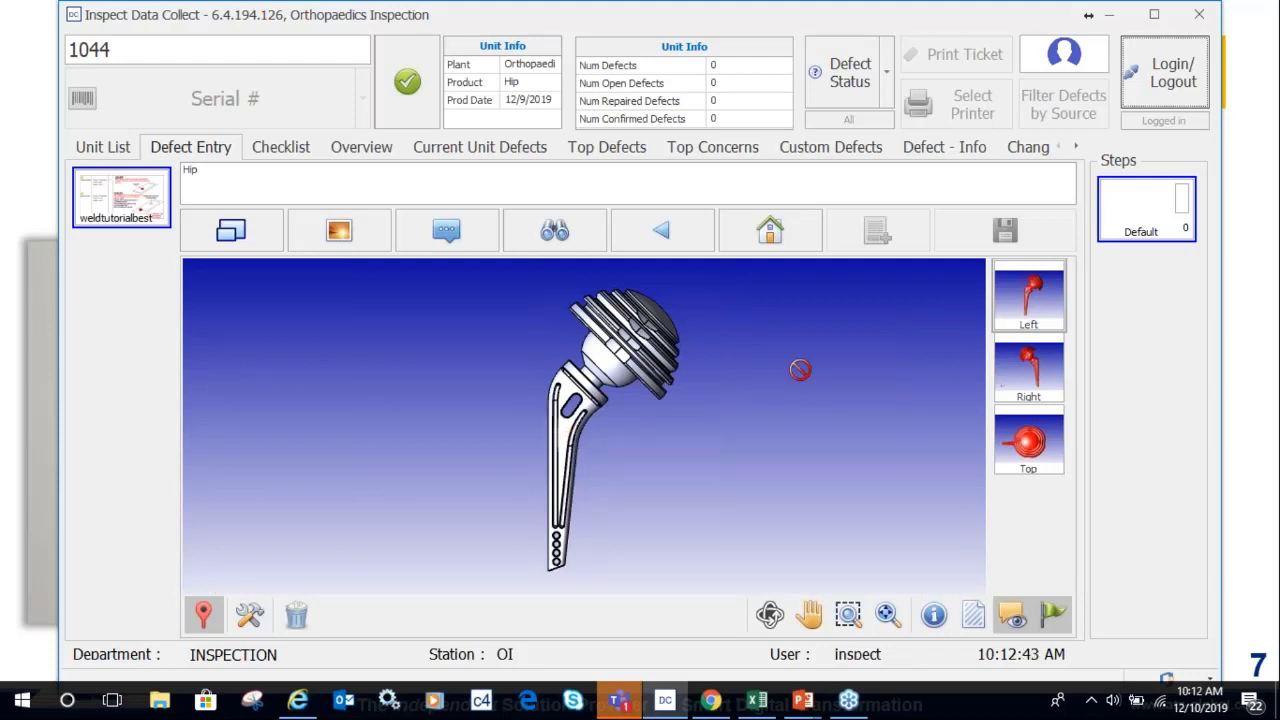
left_click(1033, 366)
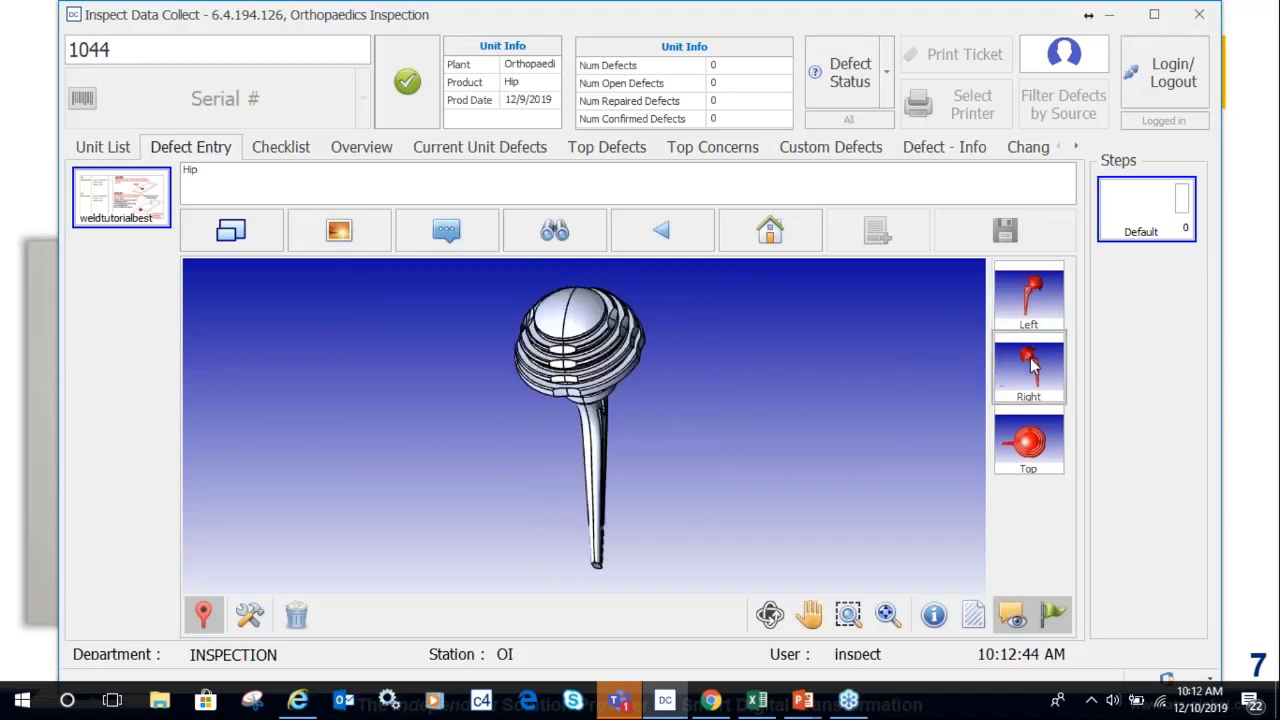
left_click(1040, 448)
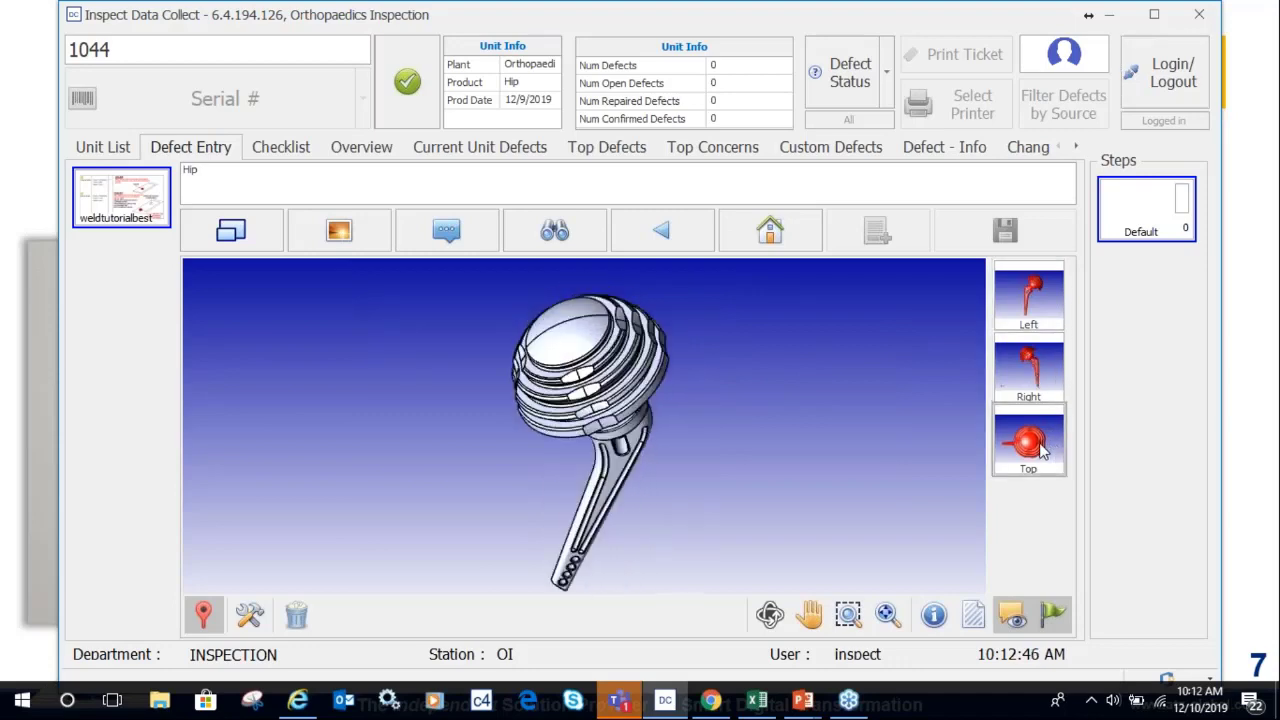
left_click(1035, 298)
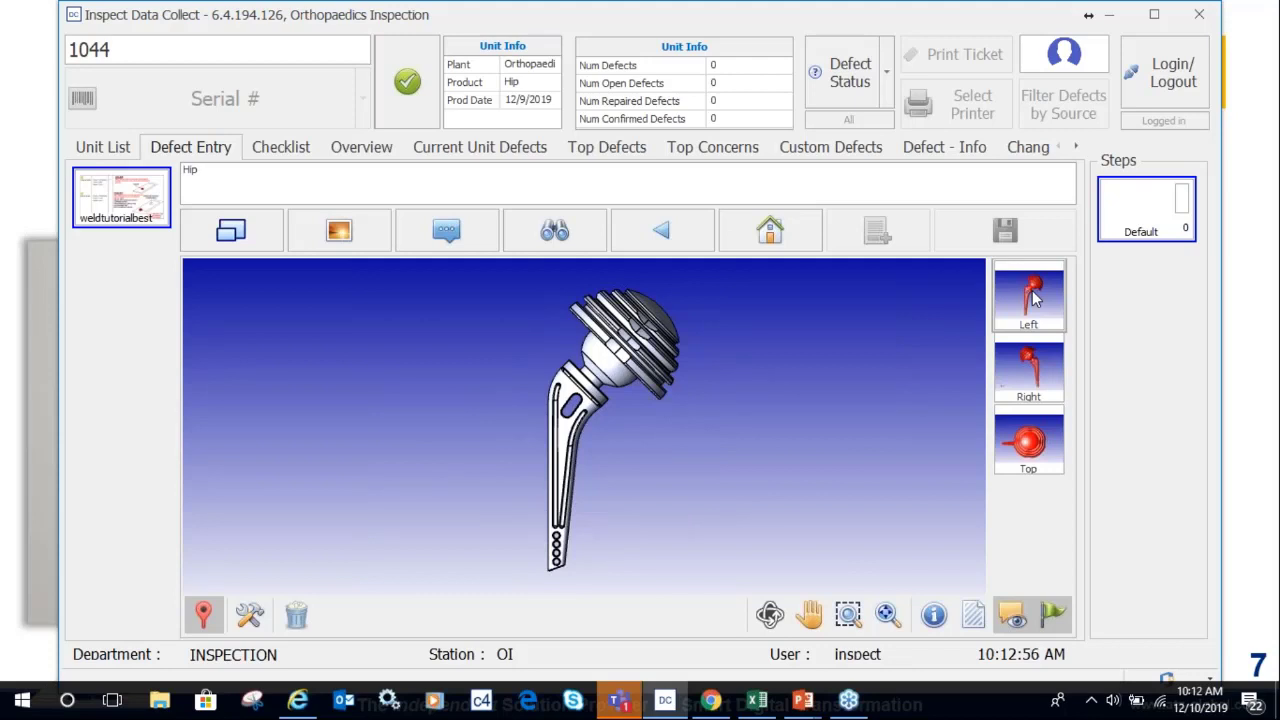
left_click_drag(1025, 362, 644, 556)
left_click(1037, 370)
left_click(1037, 440)
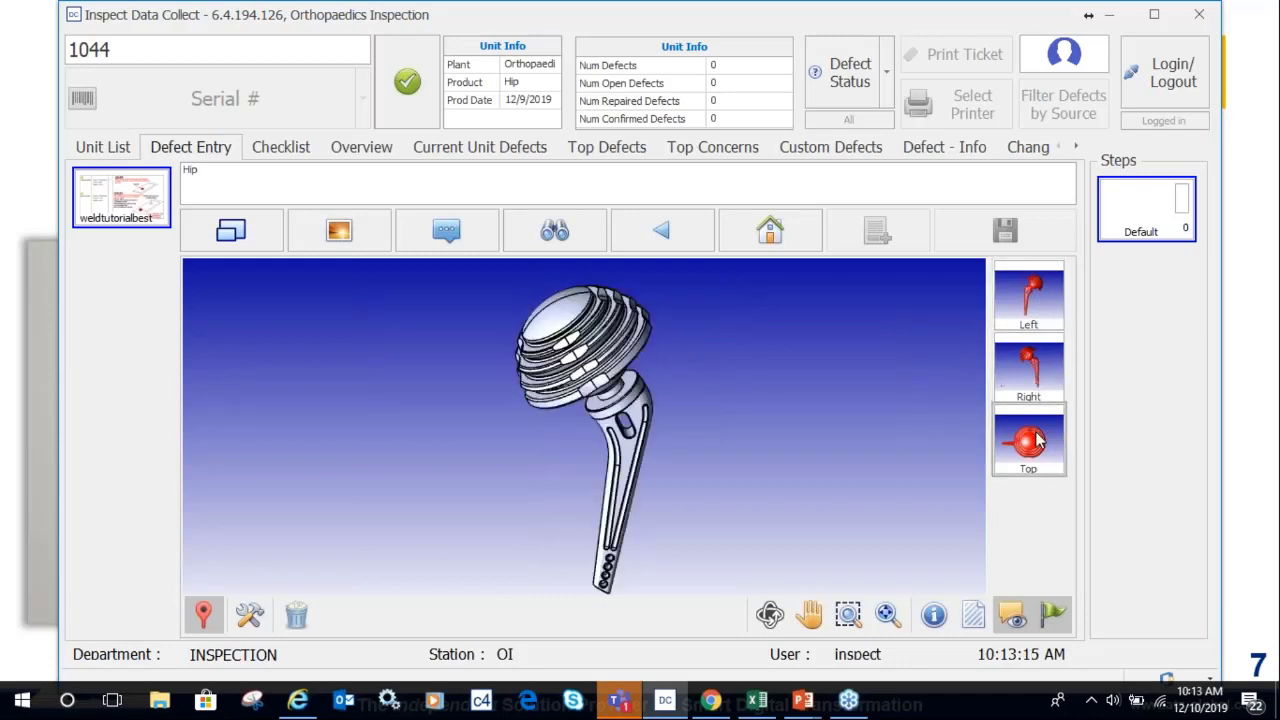
left_click(1032, 308)
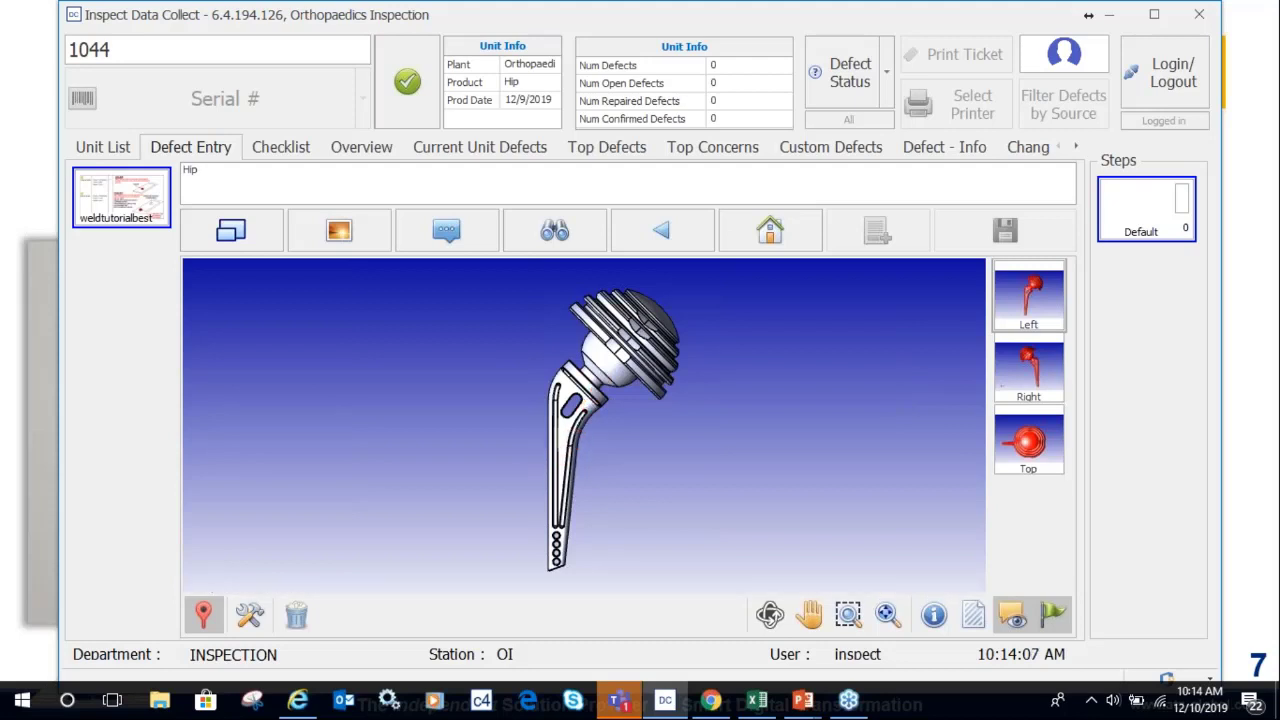
Record a Minor Crack on the femoral head, assigned to Machining 1, and save it.
left_click(610, 372)
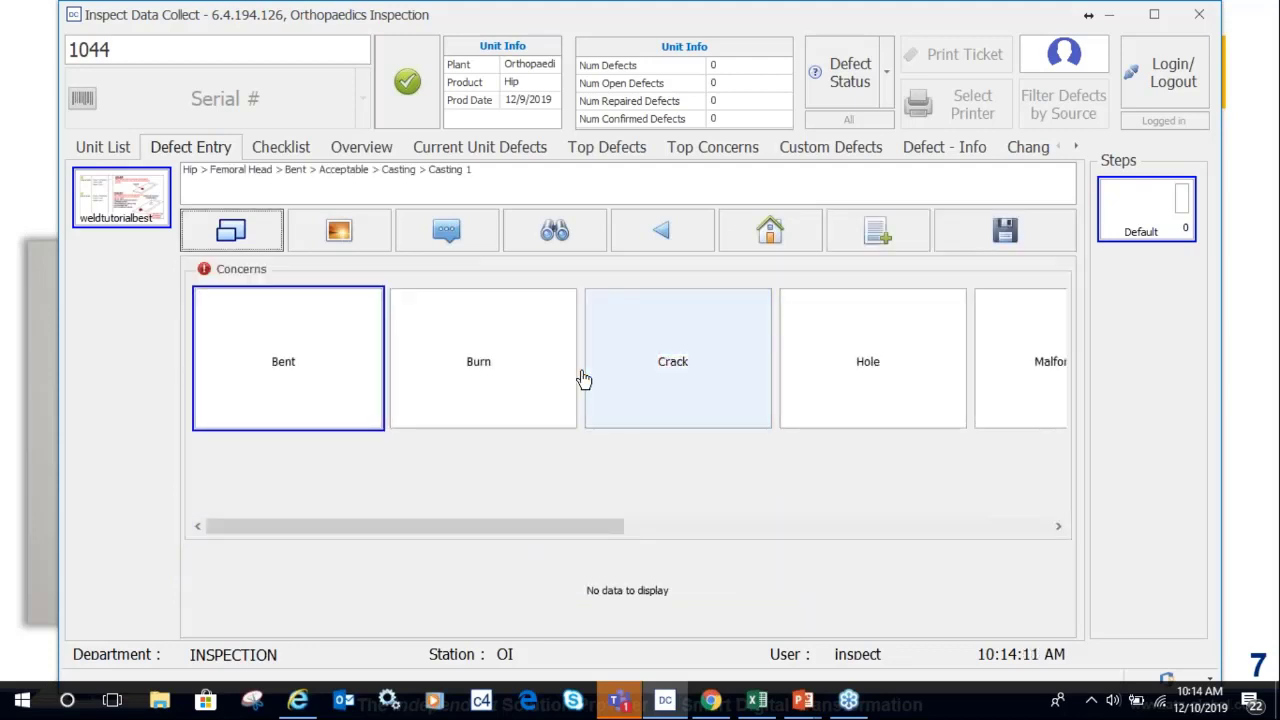
left_click(646, 382)
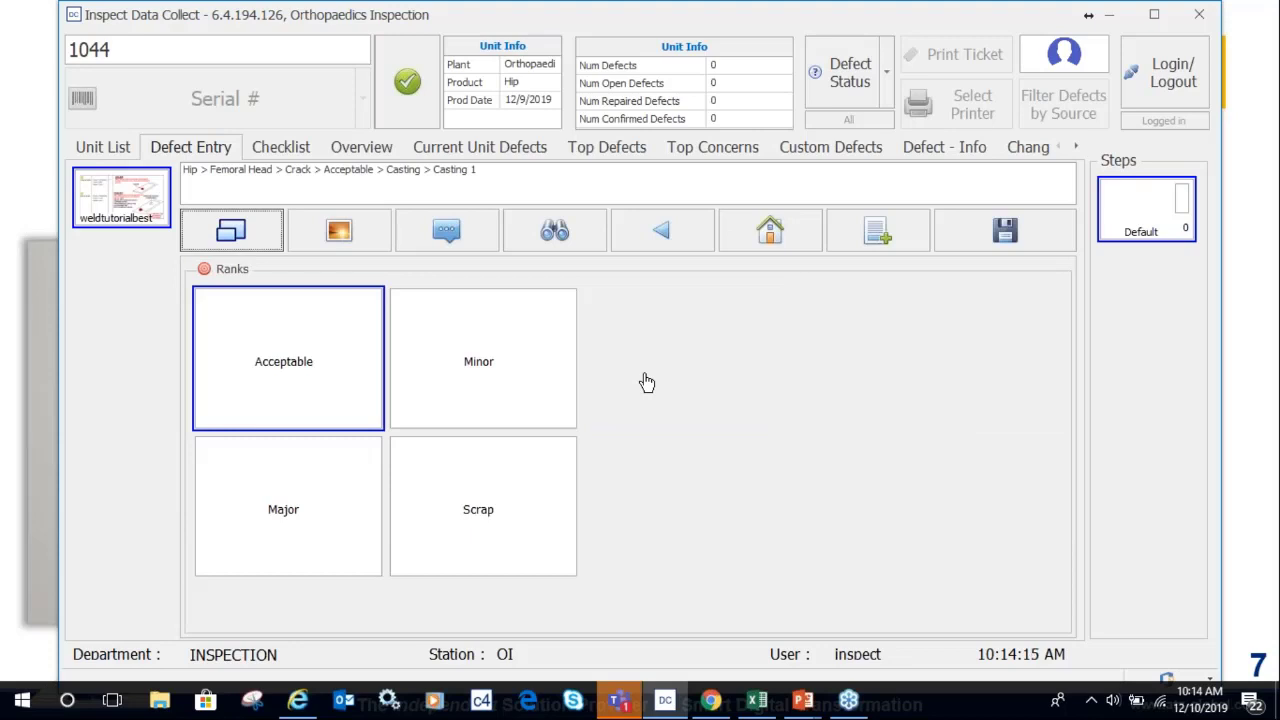
left_click(497, 352)
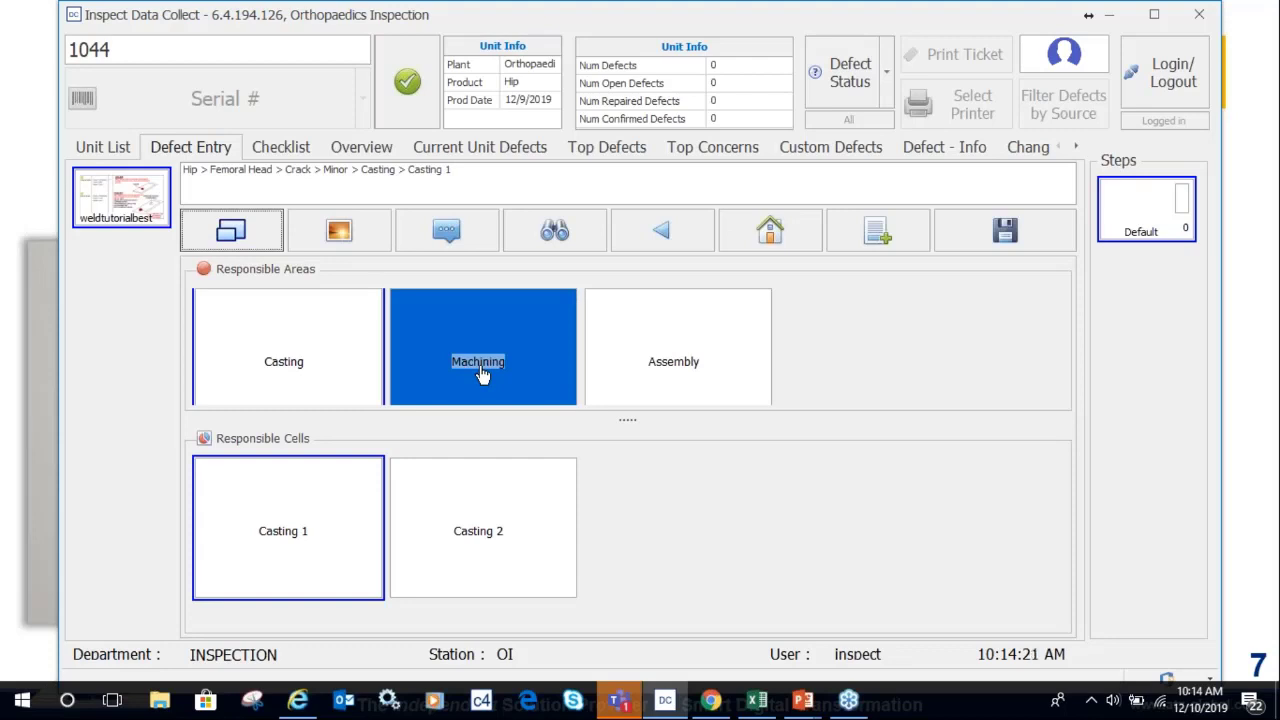
left_click(477, 375)
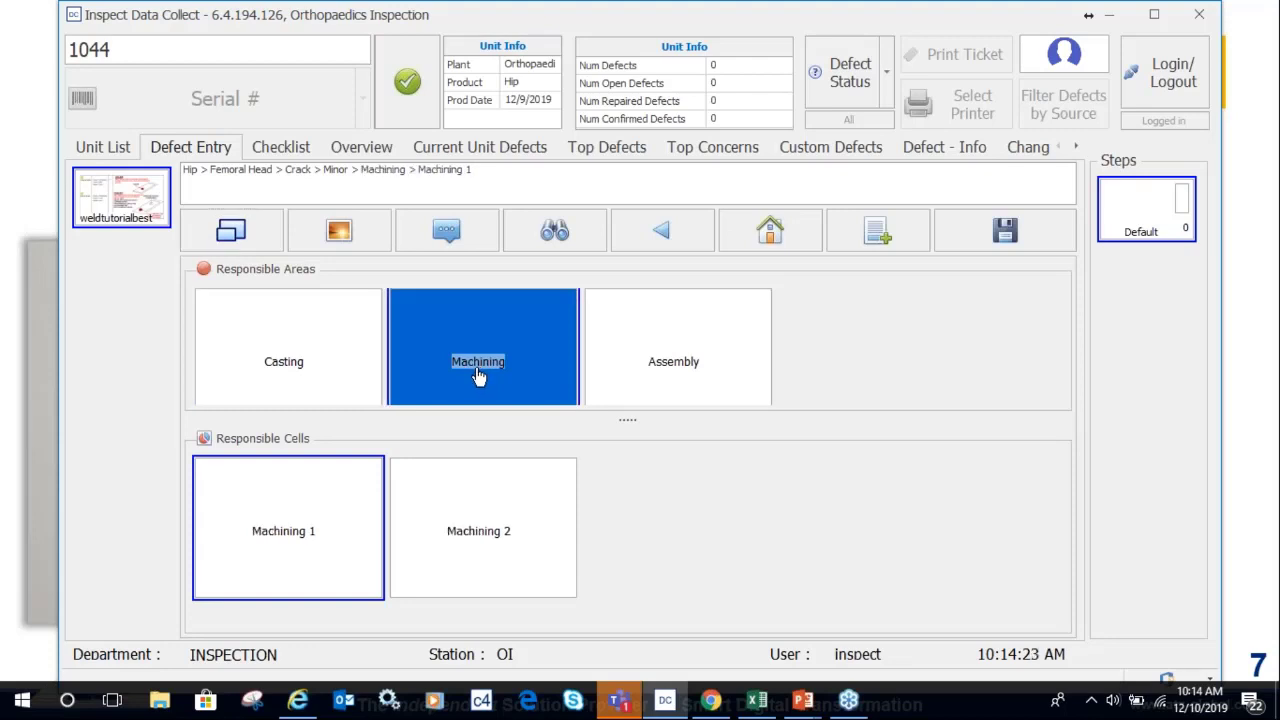
left_click(1004, 238)
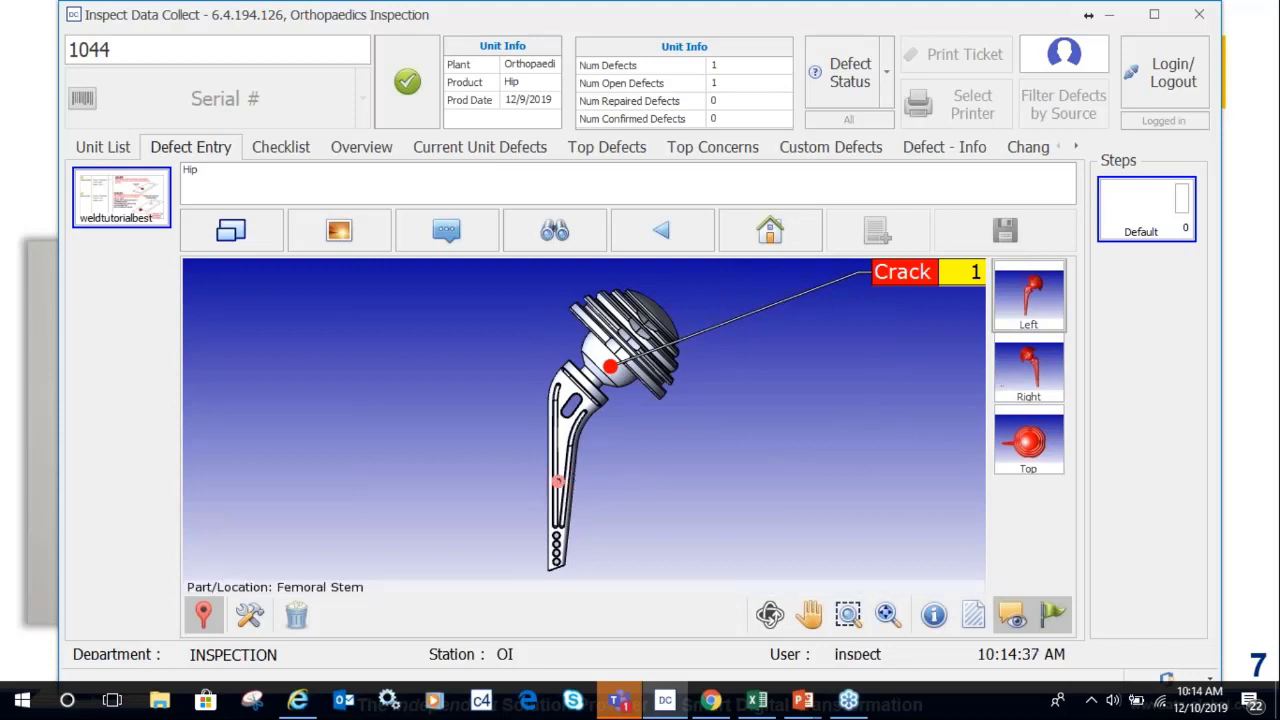
Save a Minor Burn defect on the femoral stem in Machining, then select the zoom-box tool.
left_click(541, 481)
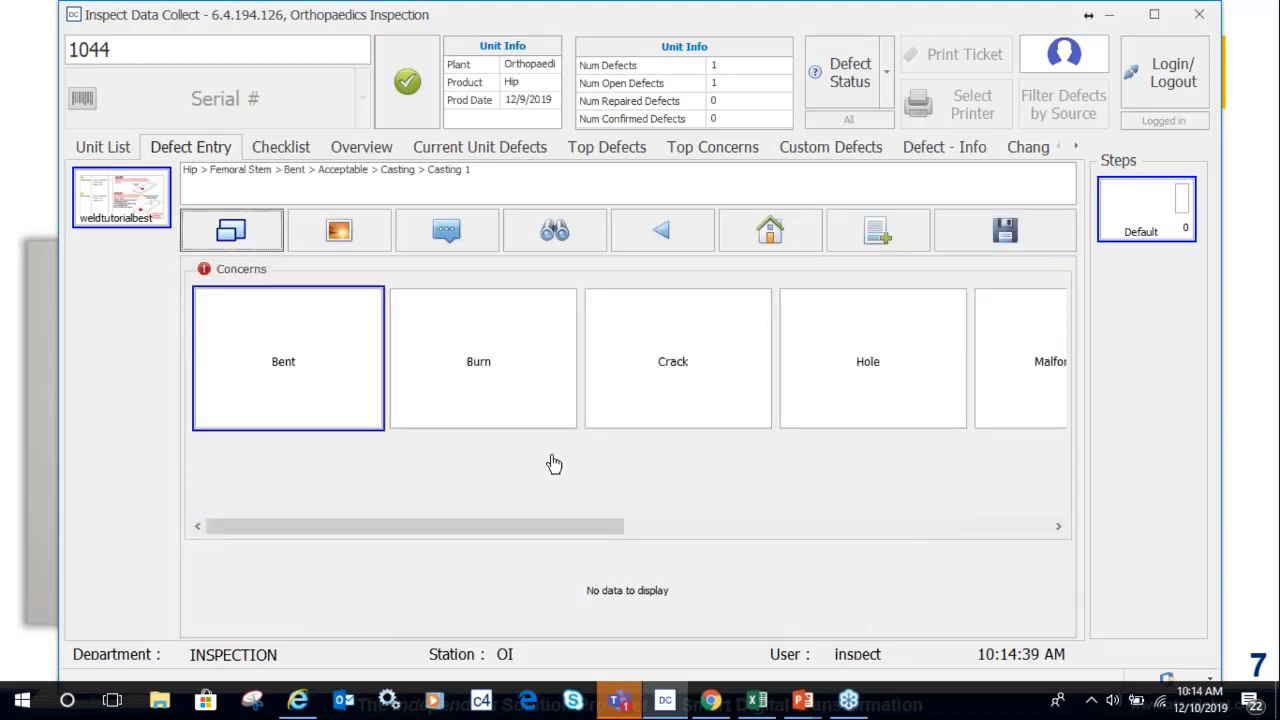
left_click(517, 409)
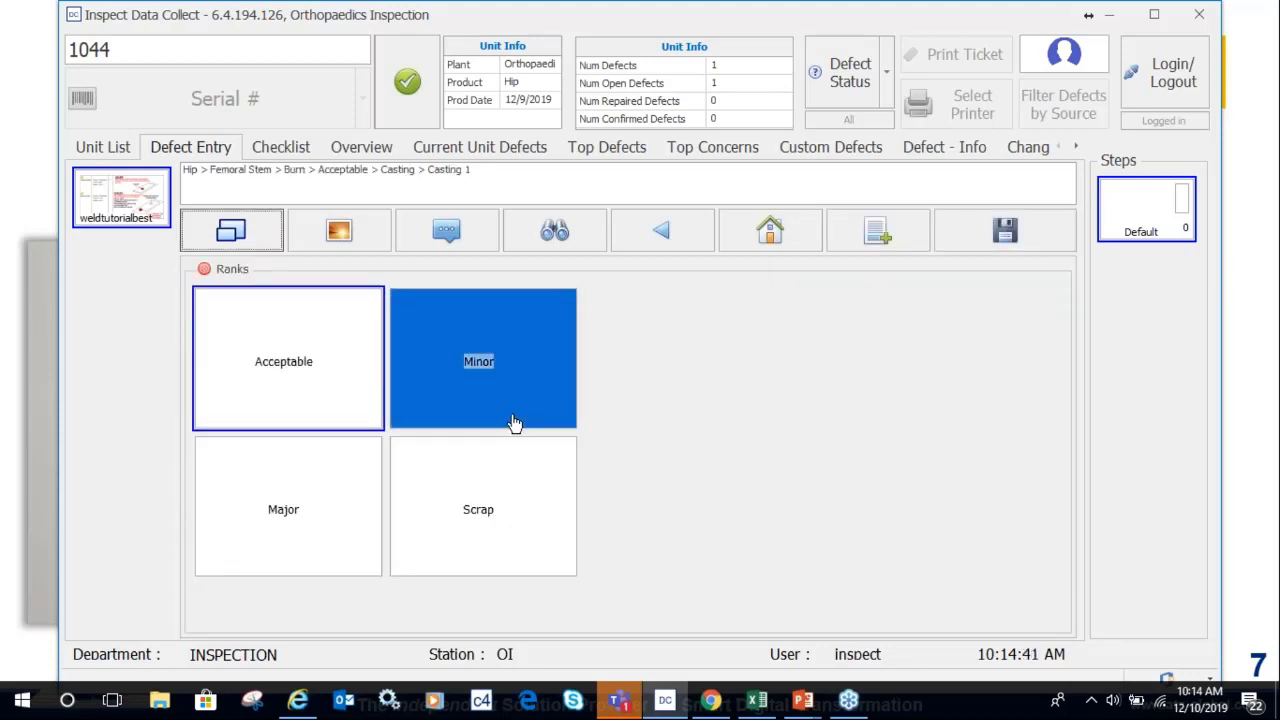
left_click(500, 382)
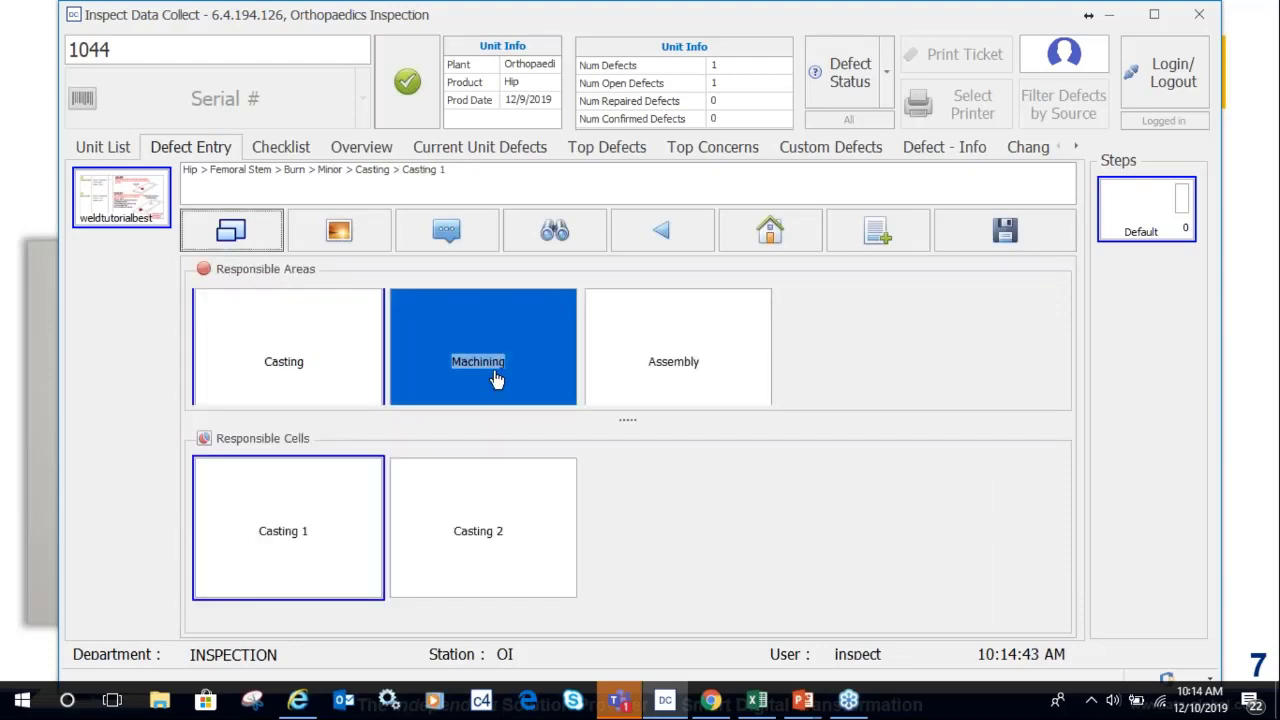
left_click(500, 386)
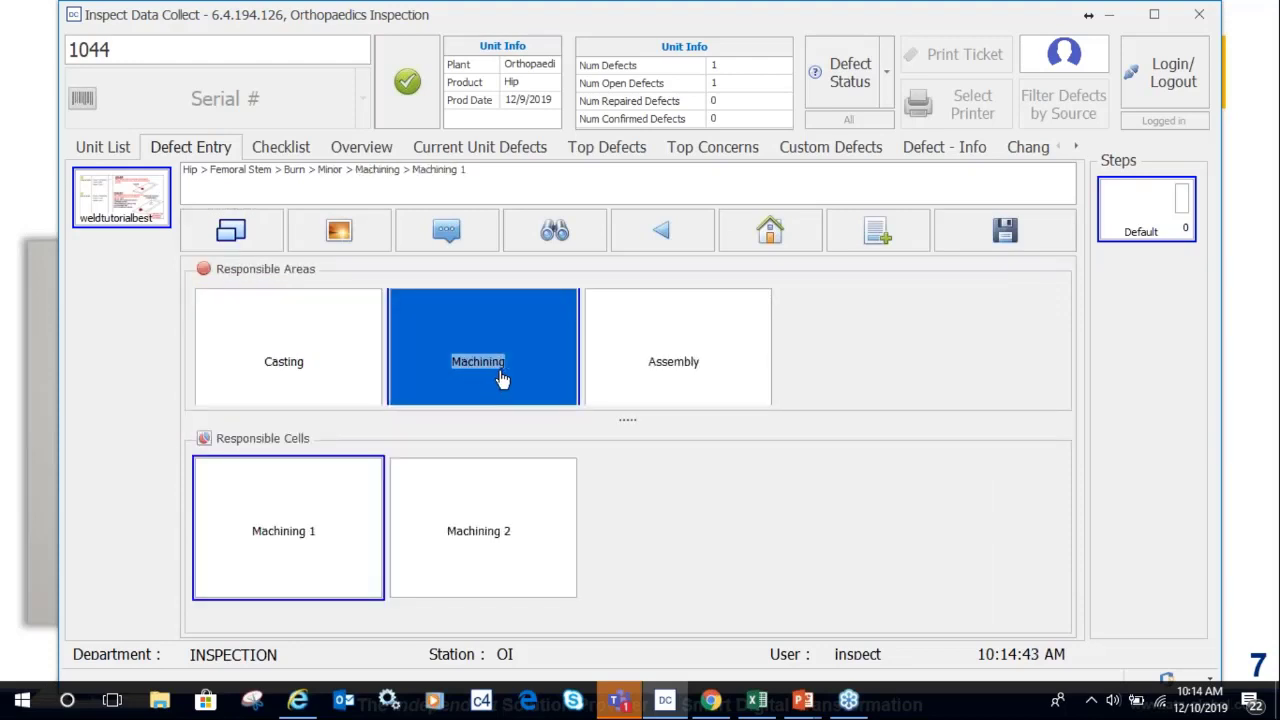
left_click(1002, 231)
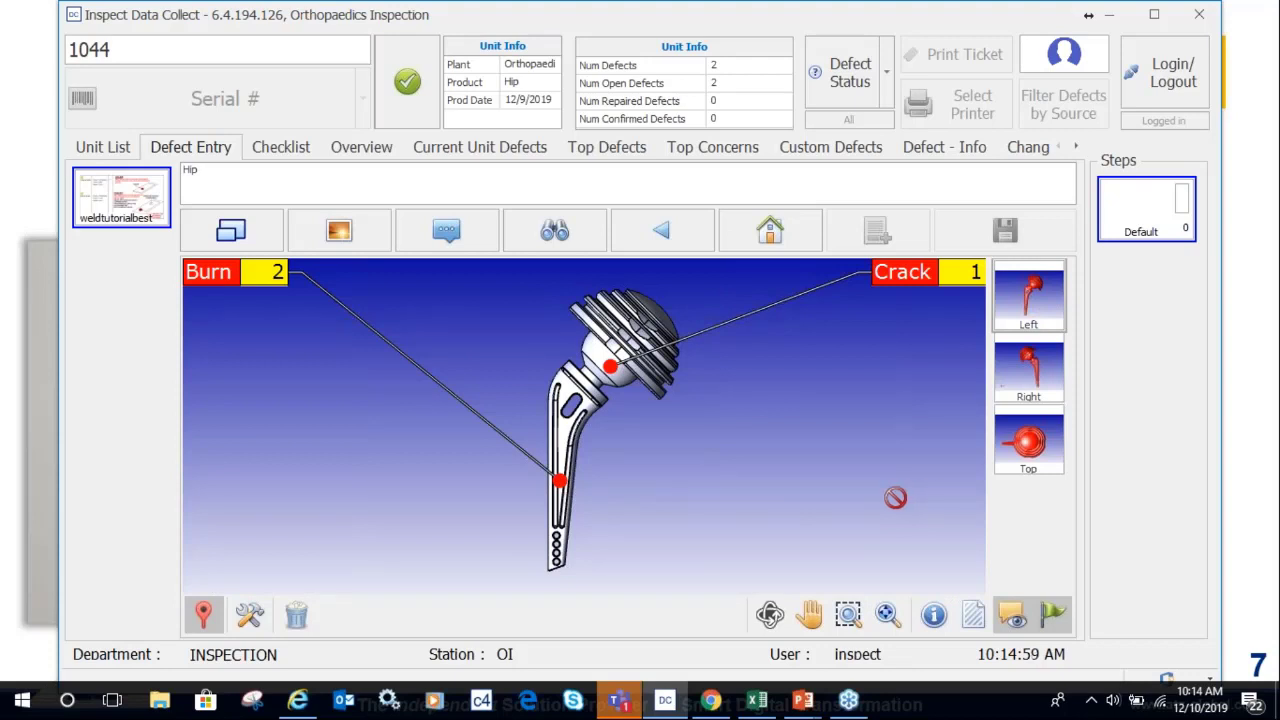
left_click(848, 617)
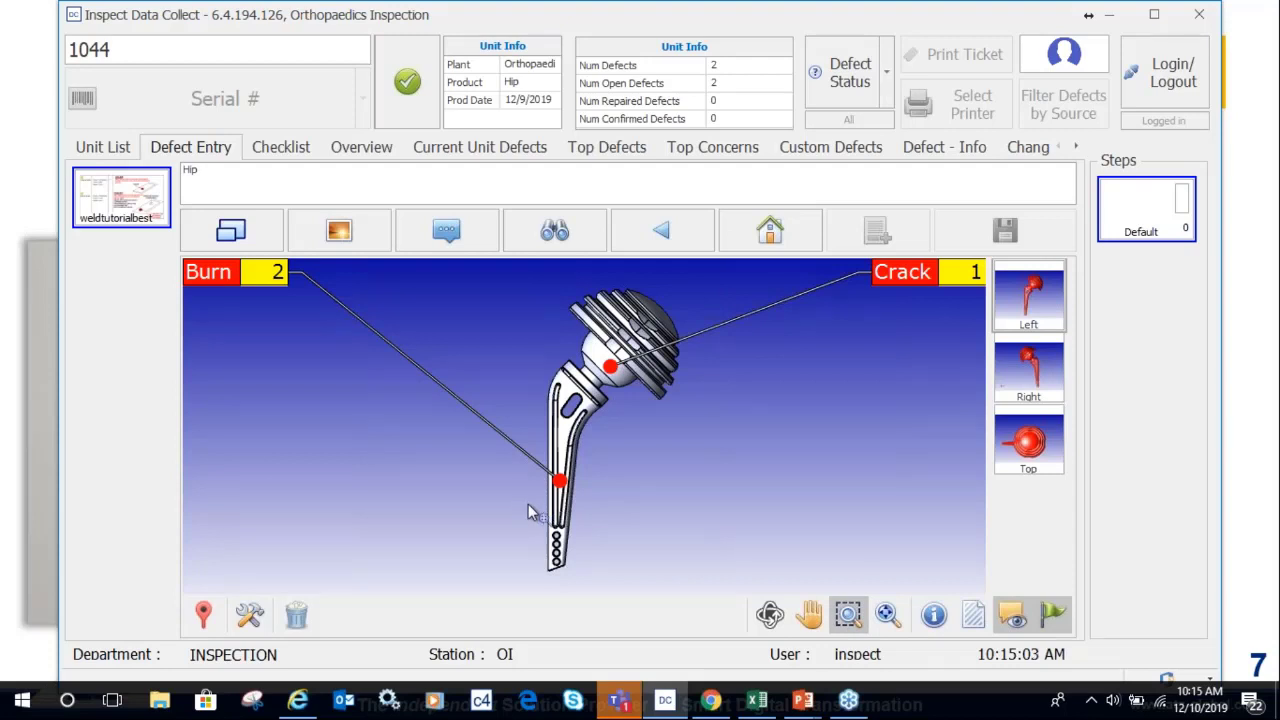
left_click_drag(517, 492, 624, 600)
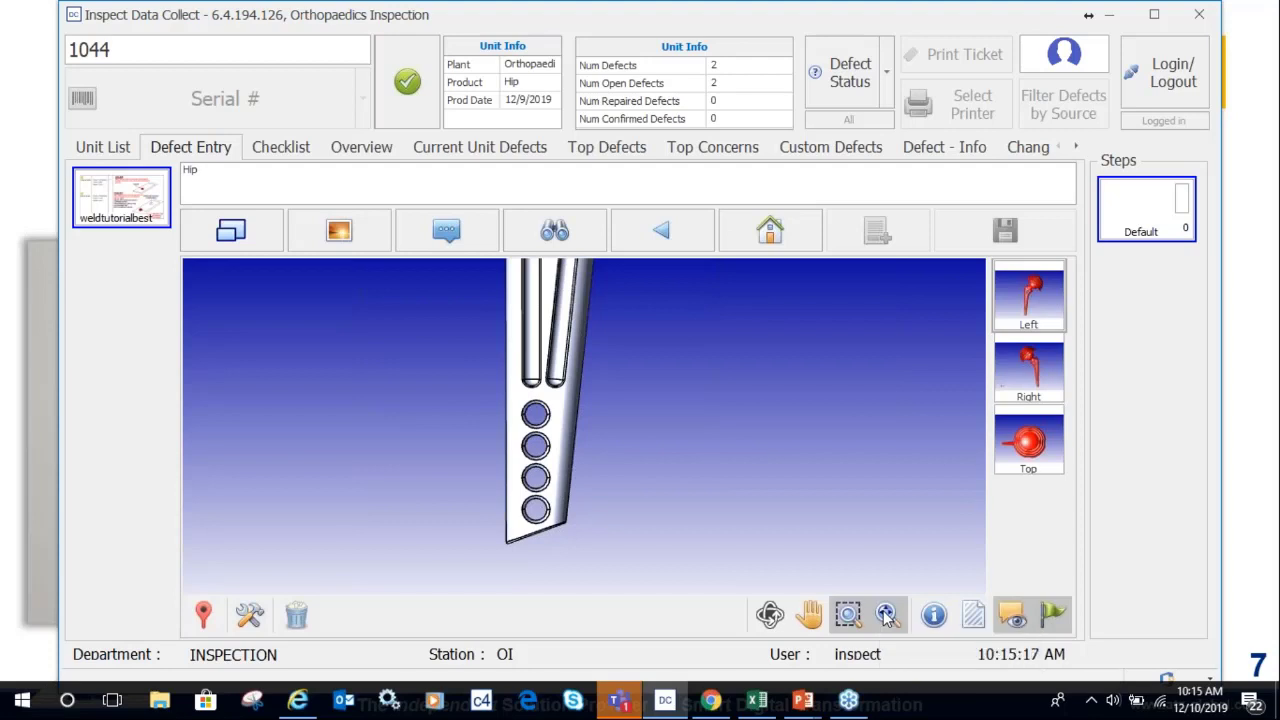
left_click(886, 615)
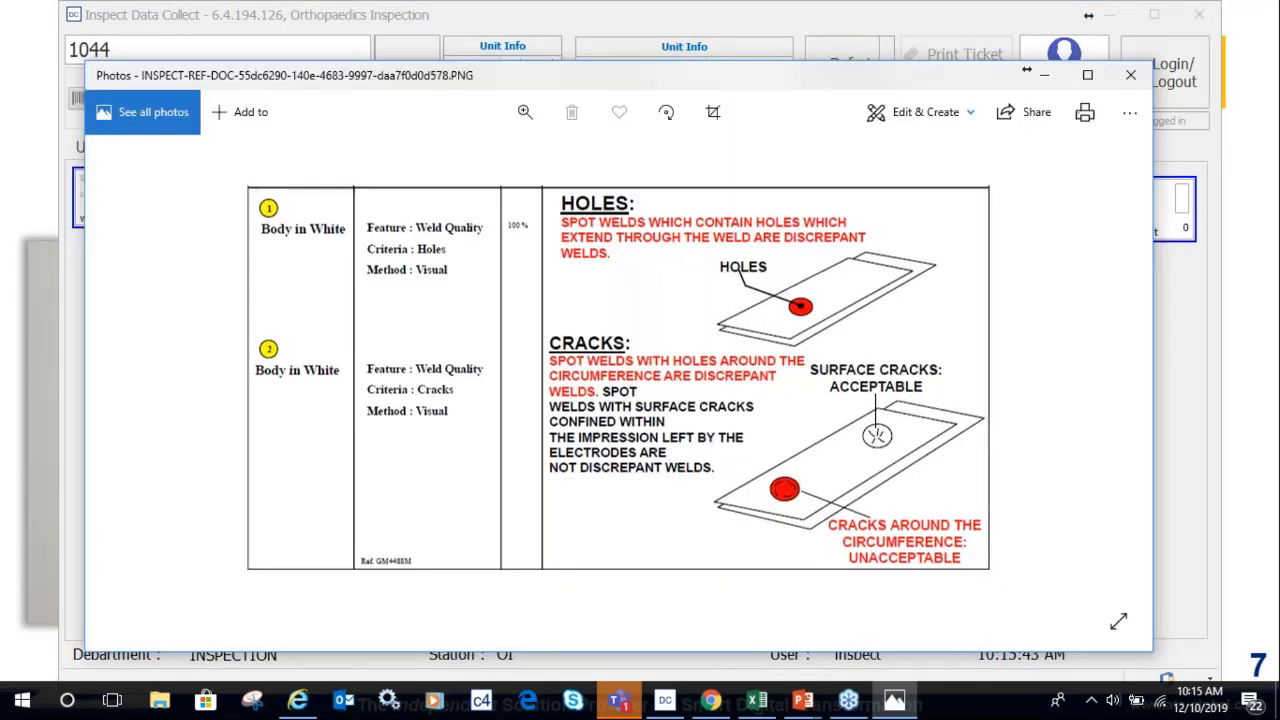
Close the weld reference image in Photos.
left_click(1132, 76)
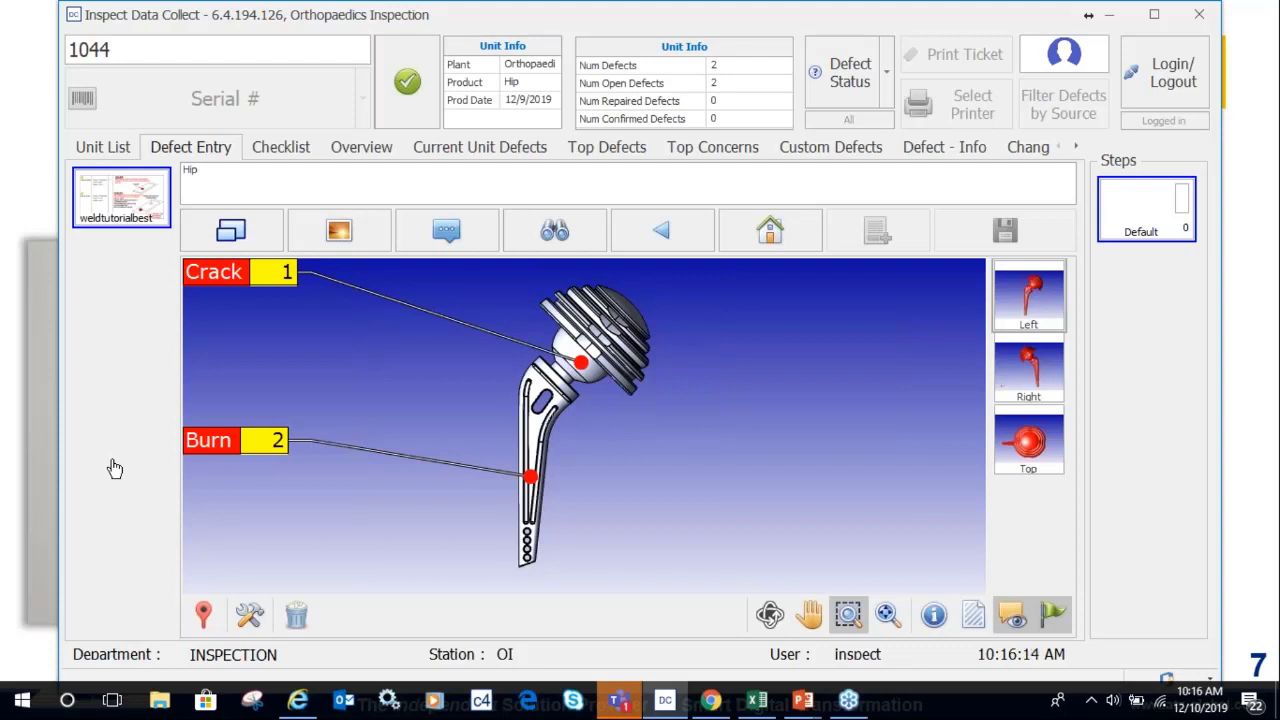
Show unit 1044's inspection checklist with its two questions.
left_click(285, 150)
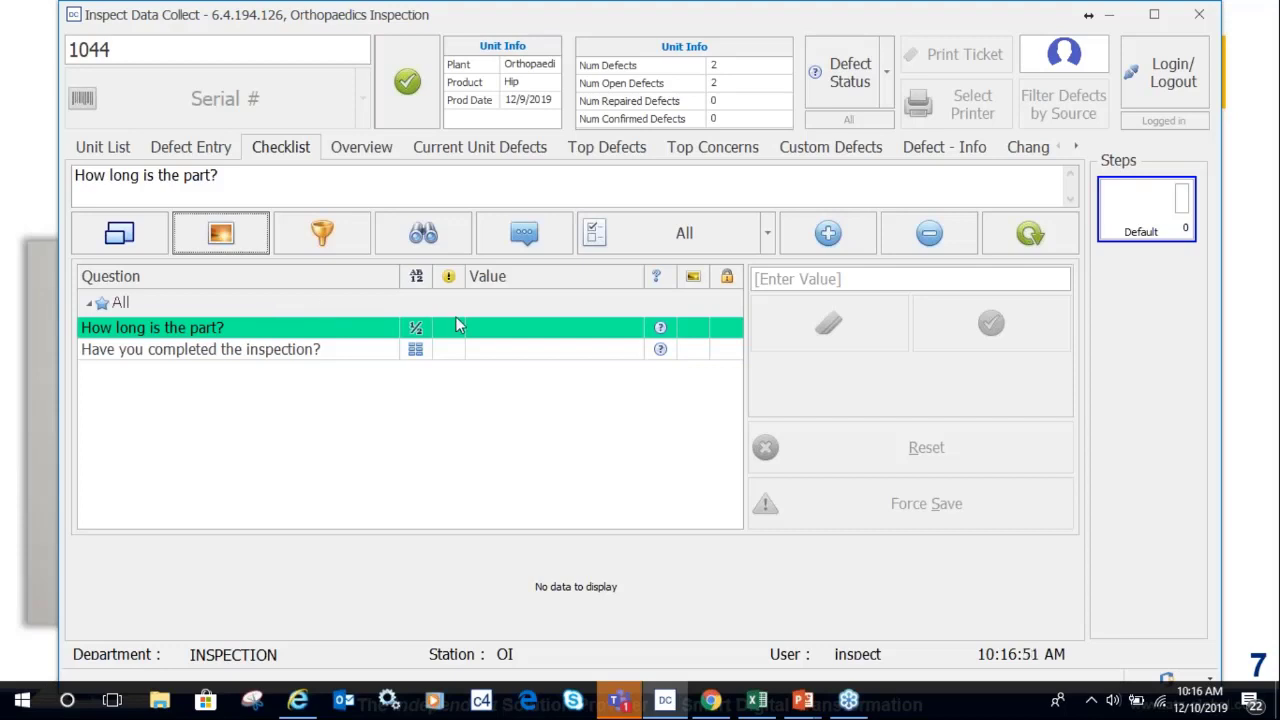
Answer the checklist: part length 10.00 and inspection completed Yes.
left_click(768, 280)
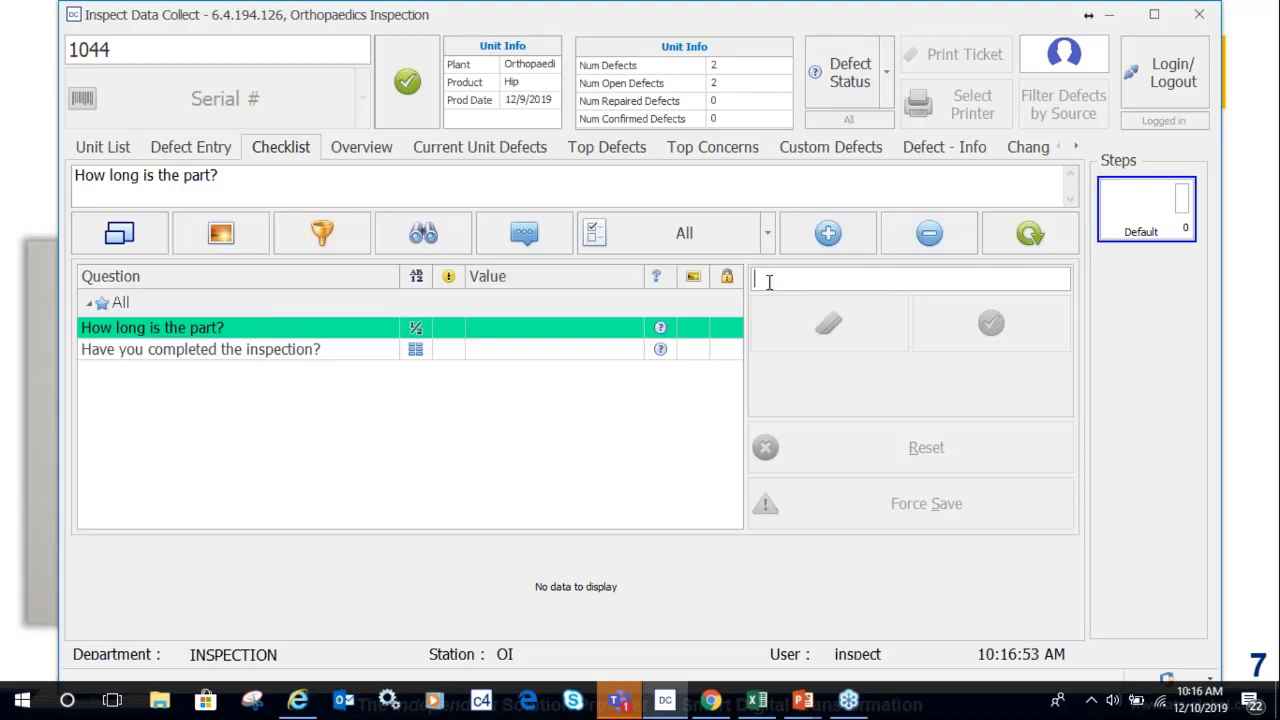
type("10.00")
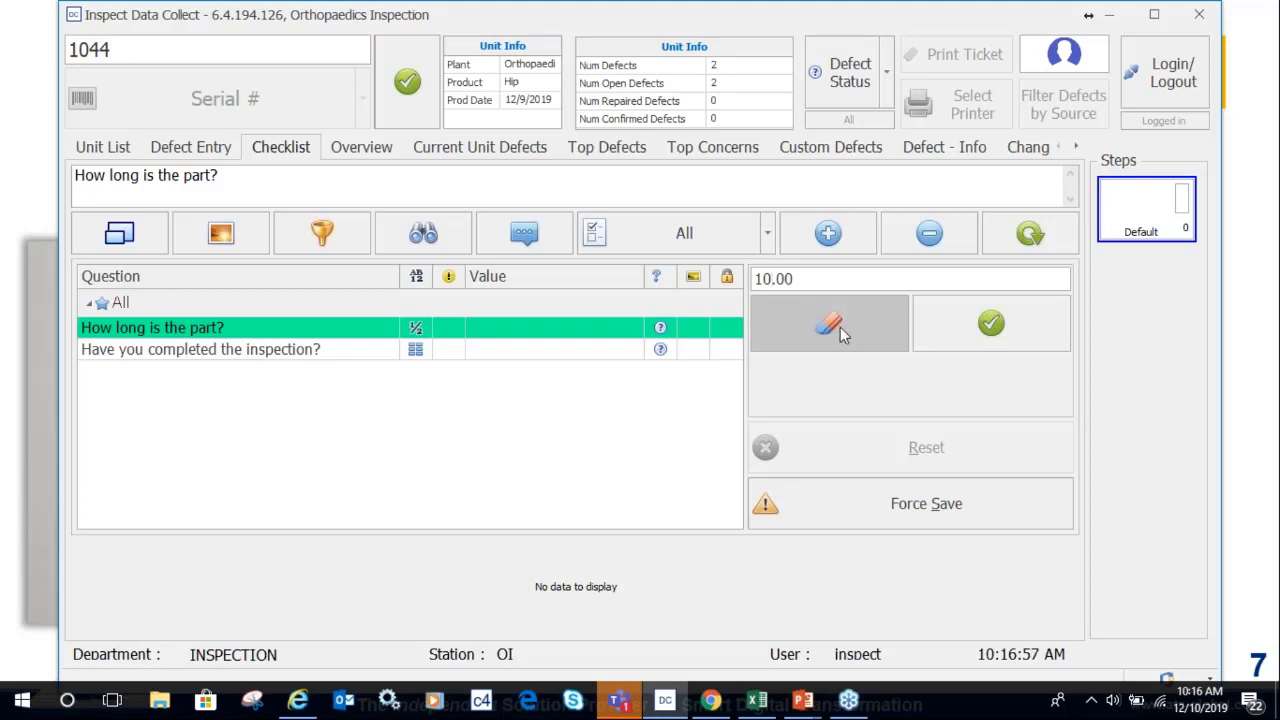
left_click(607, 352)
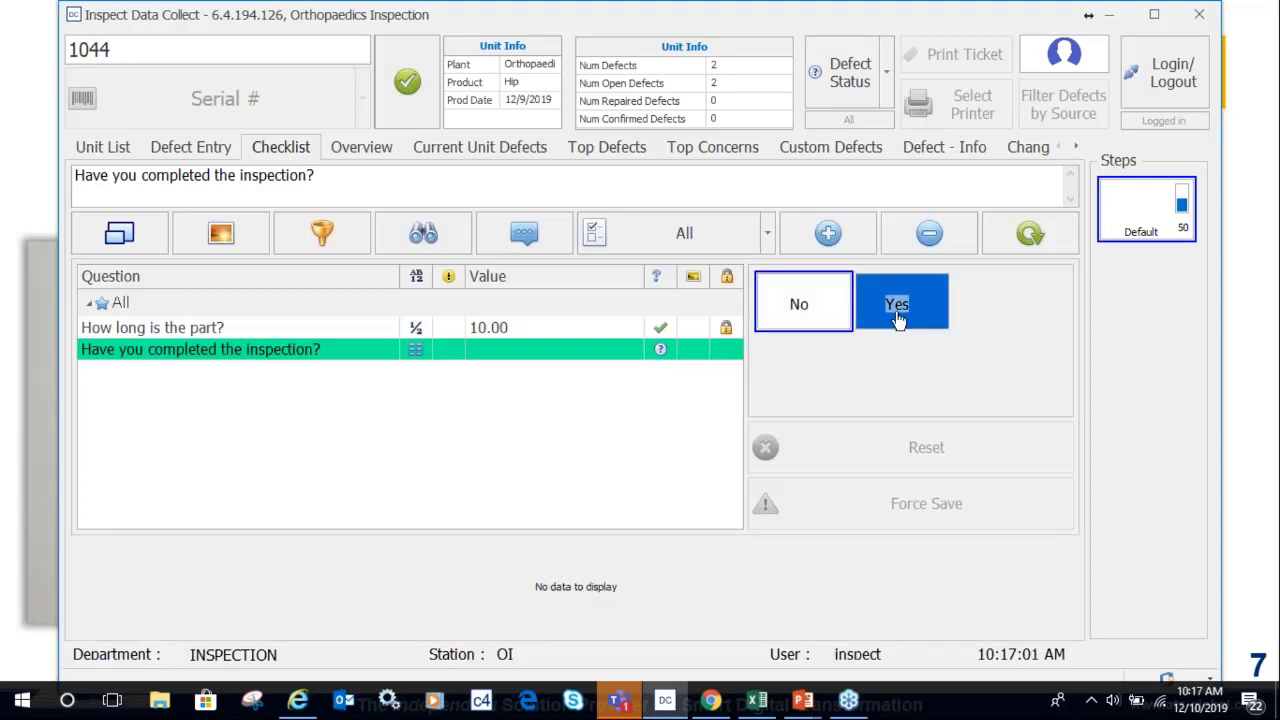
left_click(893, 320)
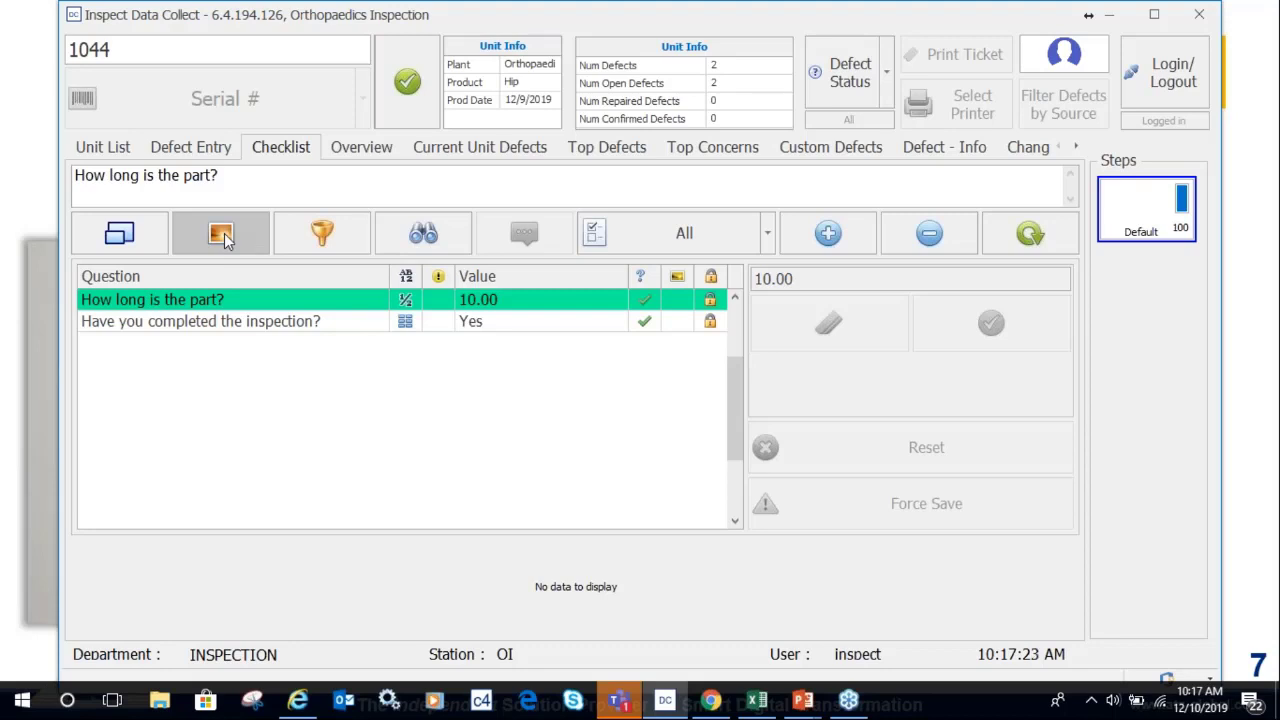
Add an image file to the checklist images and bring up webcam capture.
left_click(224, 237)
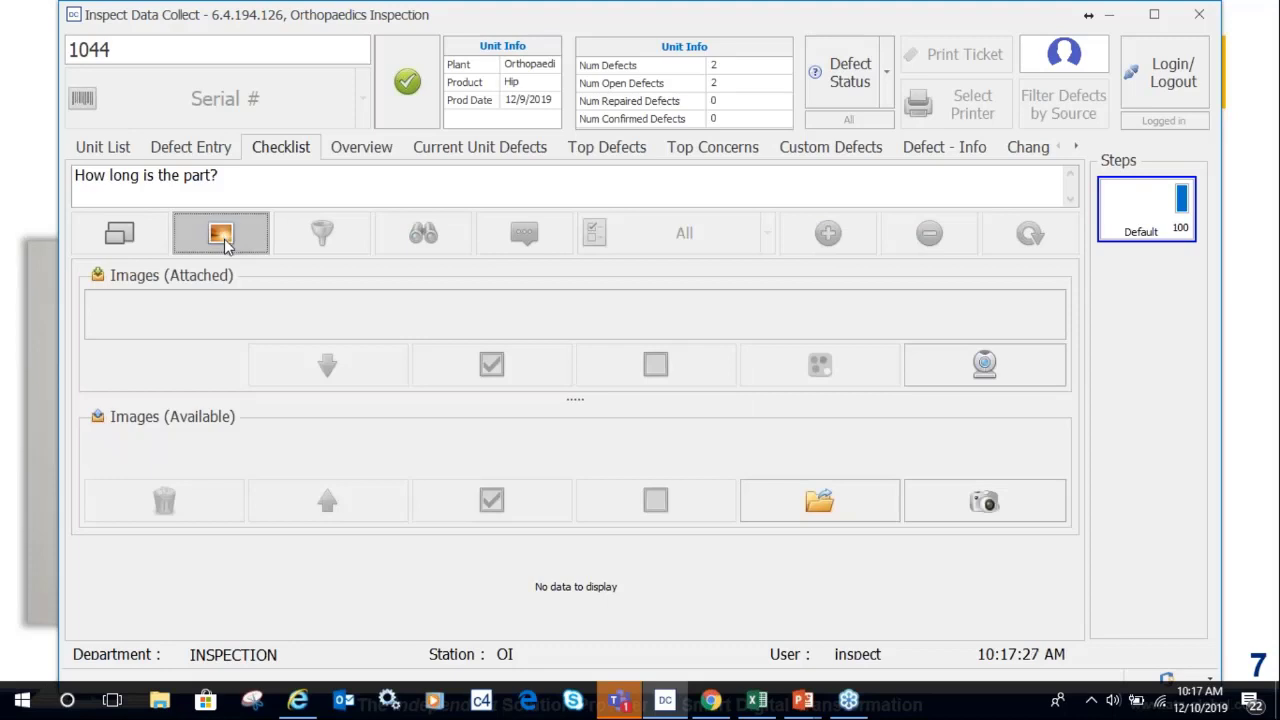
left_click(815, 510)
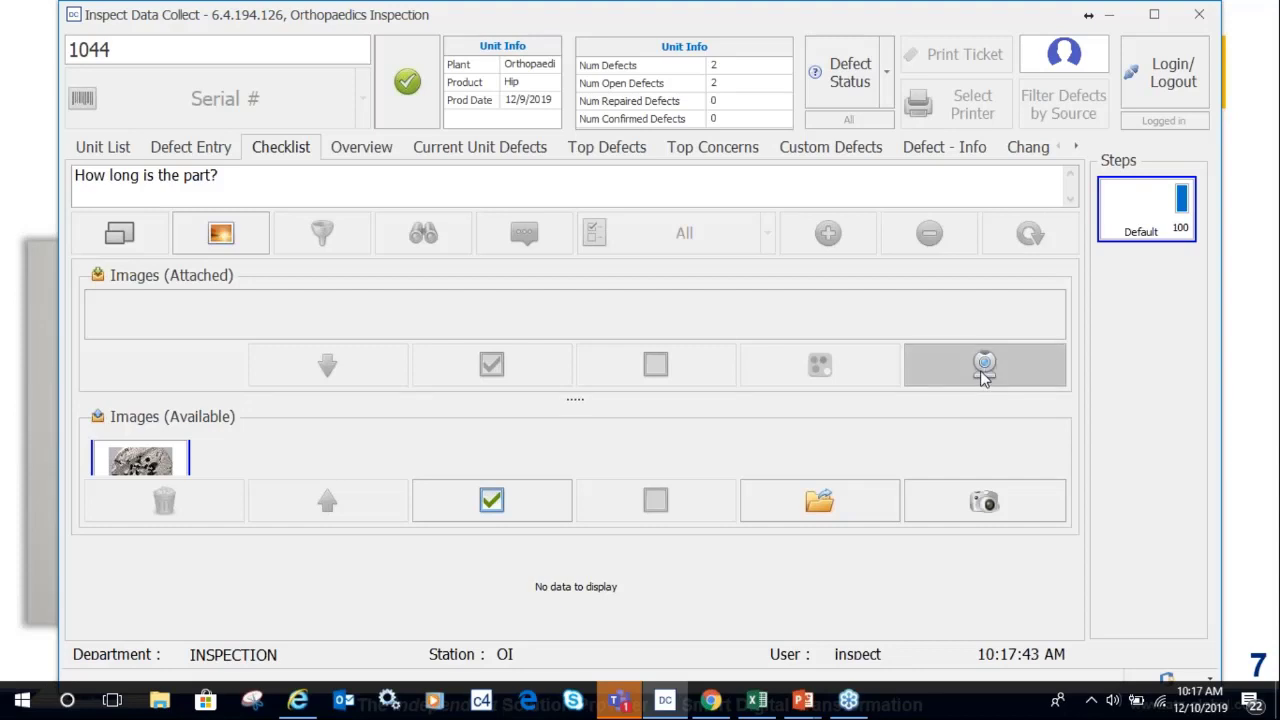
left_click(985, 370)
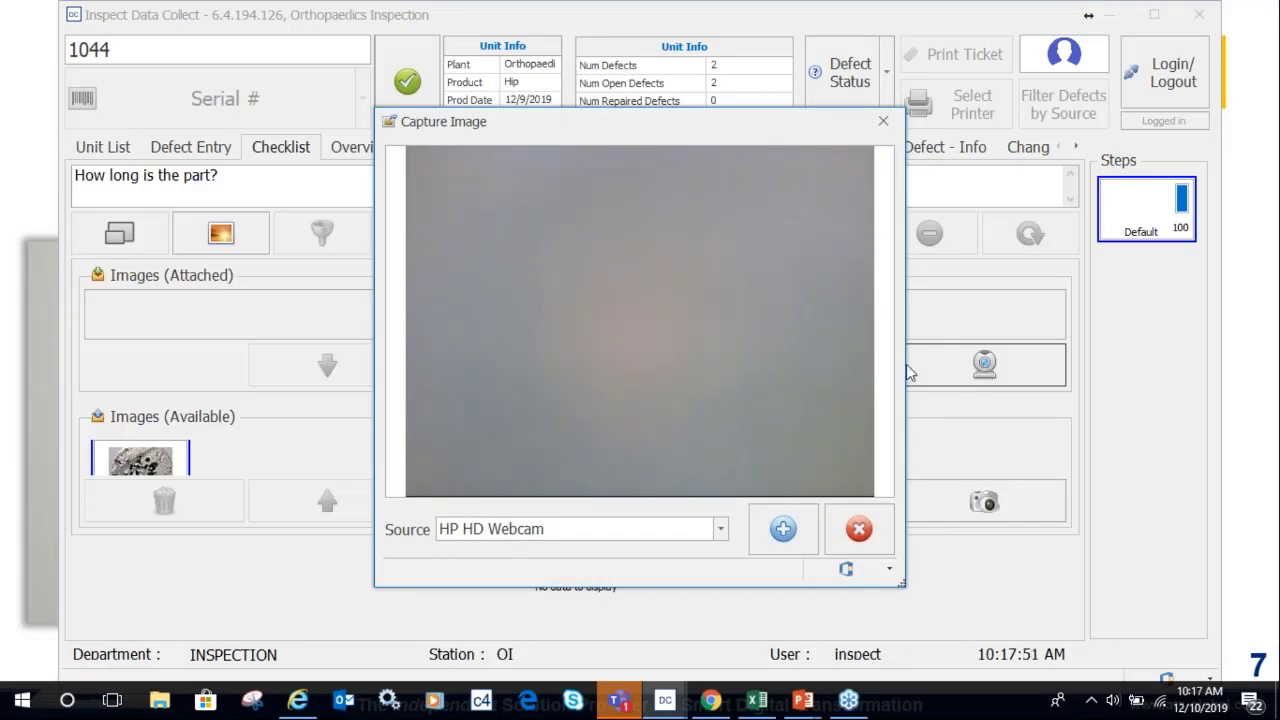
Take a webcam snapshot for the part-length question and close Capture Image.
left_click(781, 532)
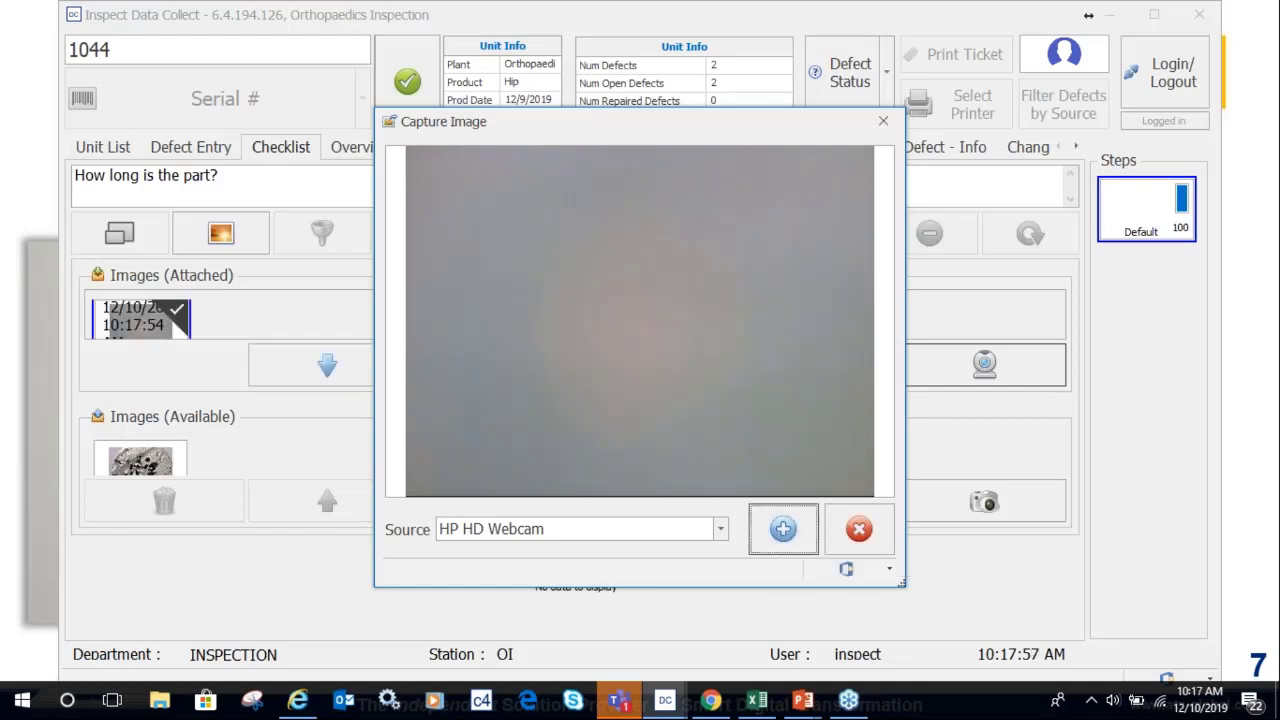
left_click(884, 123)
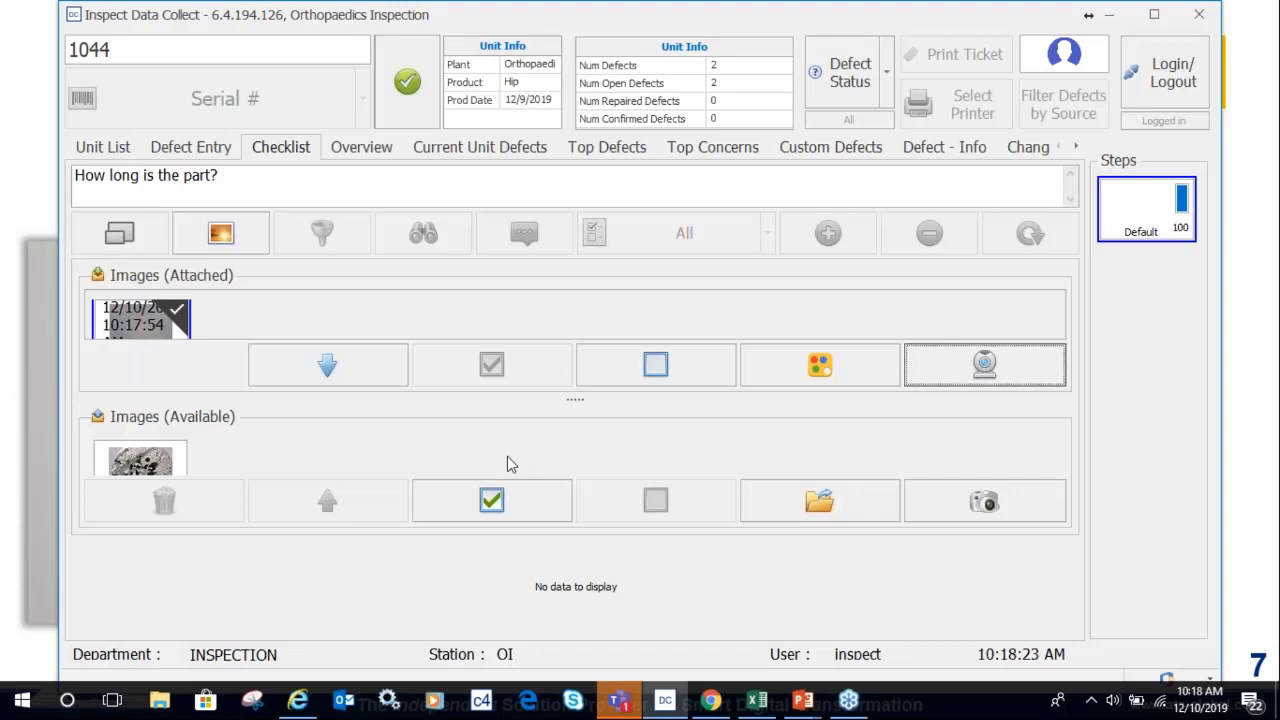
Review the Overview, Current Unit Defects, Top Defects and Top Concerns summaries, then return to Defect Entry.
left_click(184, 146)
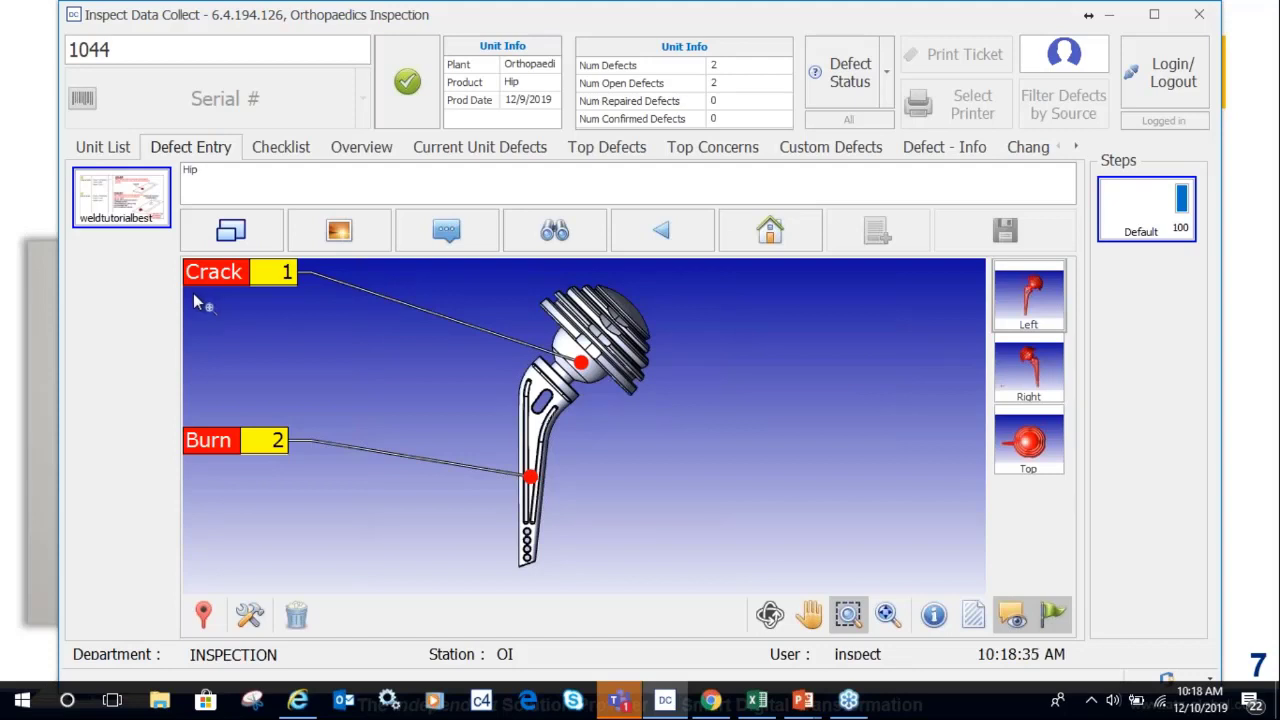
left_click(361, 150)
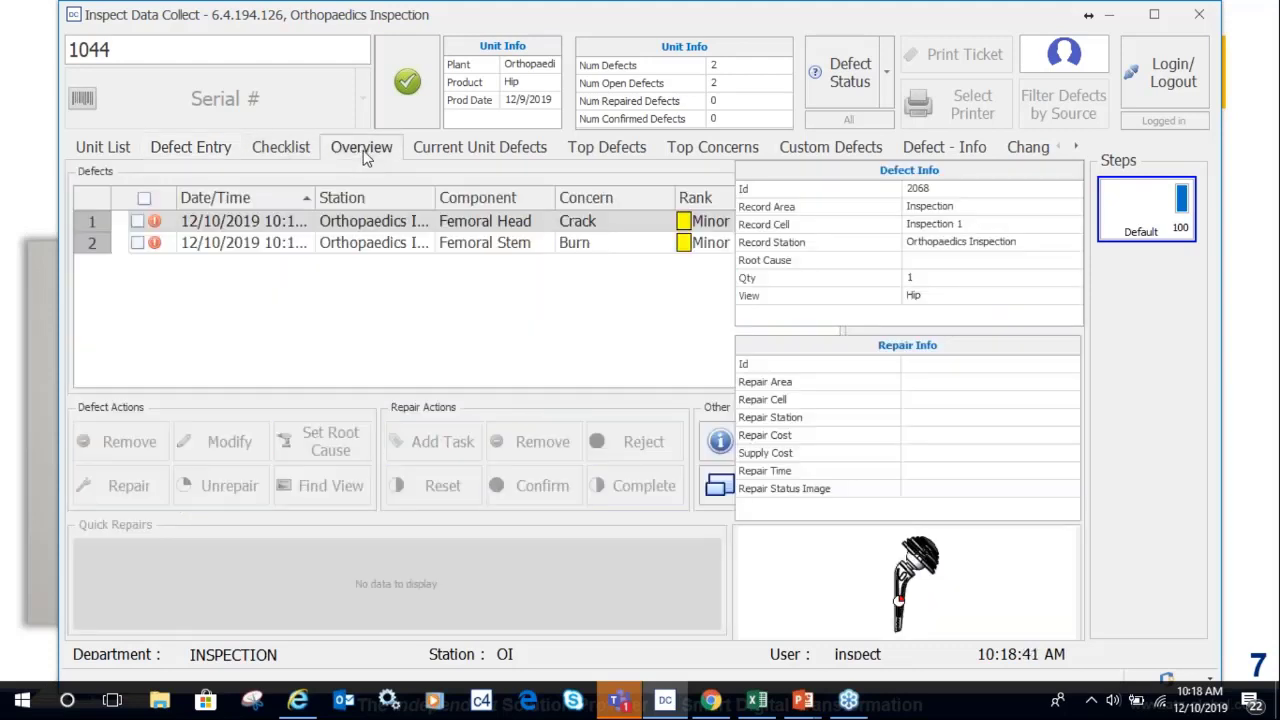
left_click(436, 146)
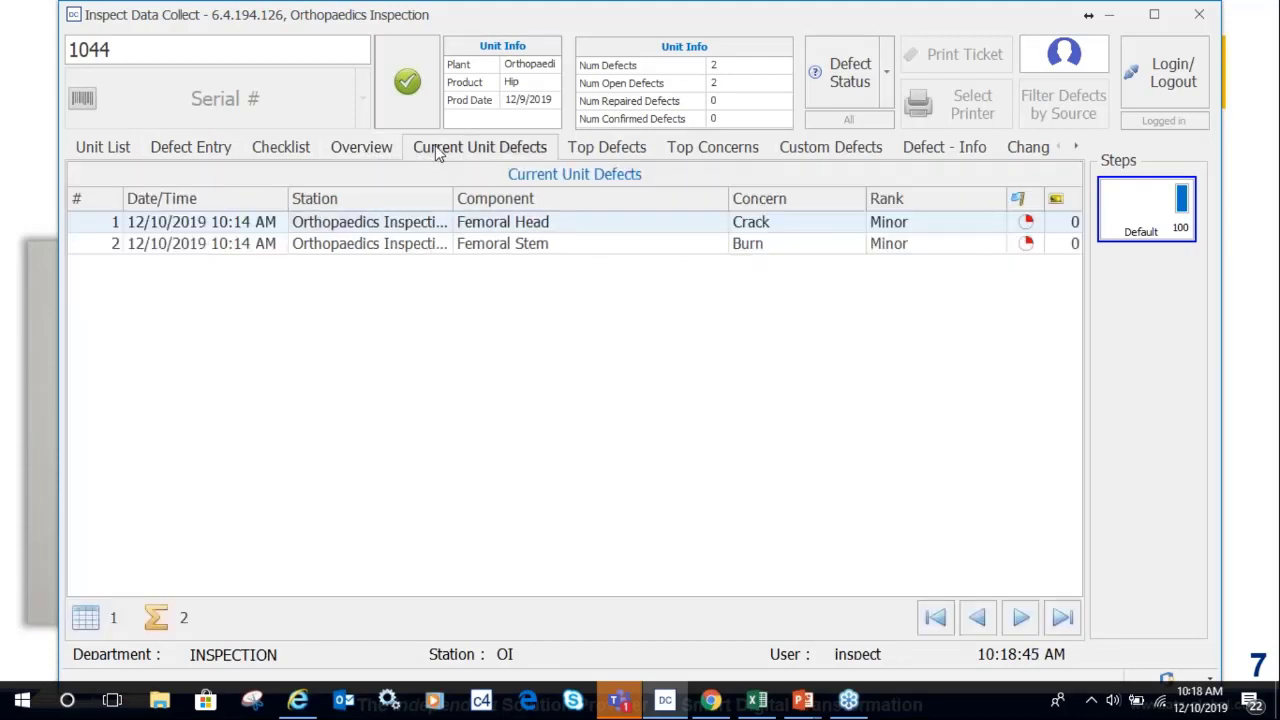
left_click(600, 150)
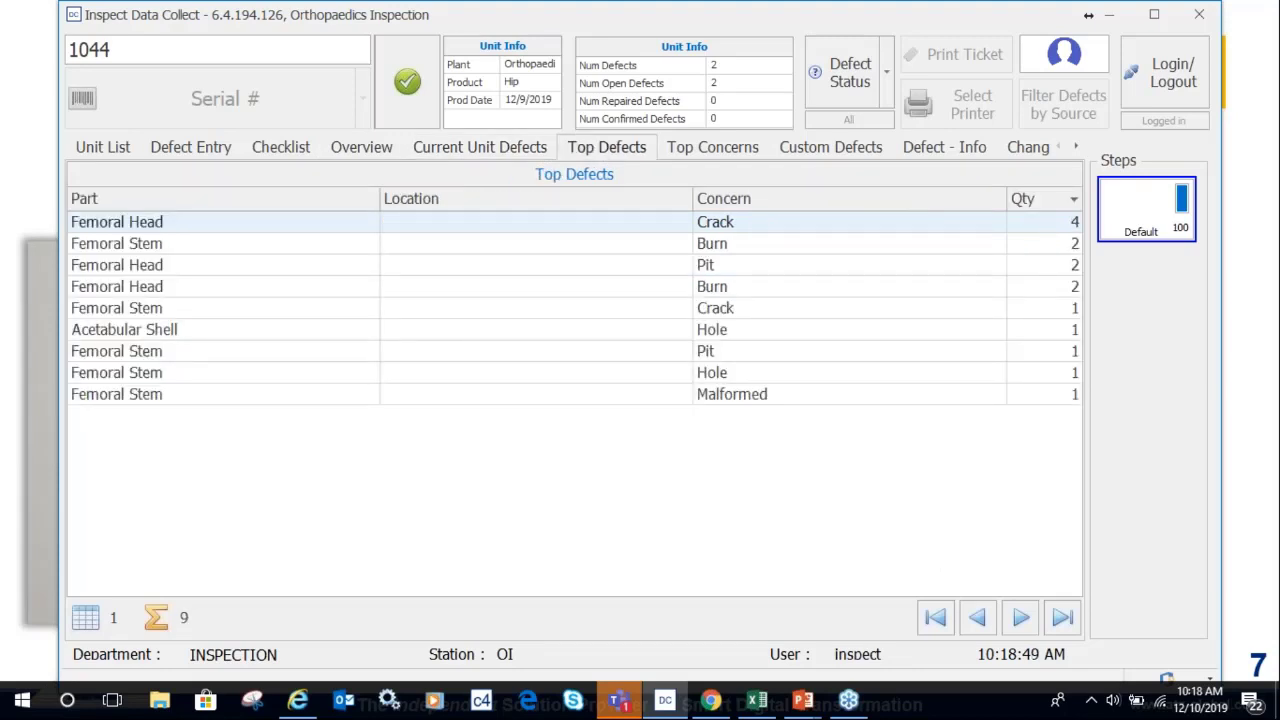
left_click(685, 147)
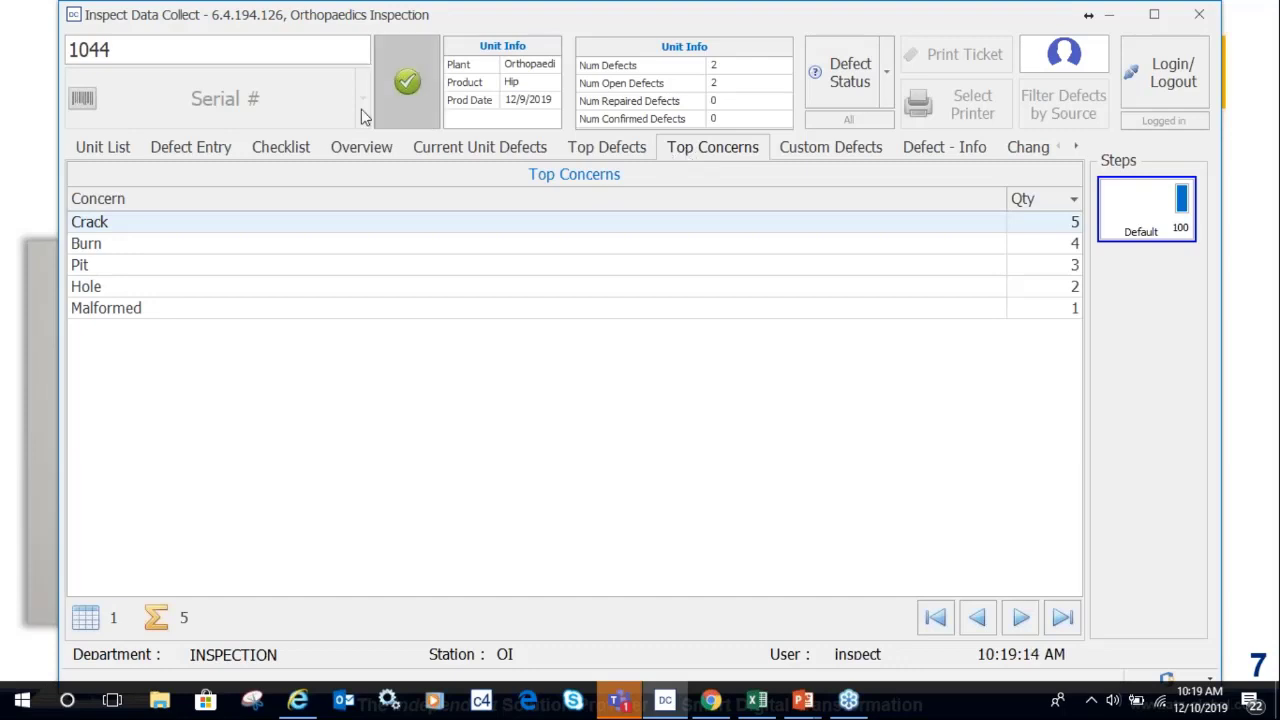
left_click(203, 148)
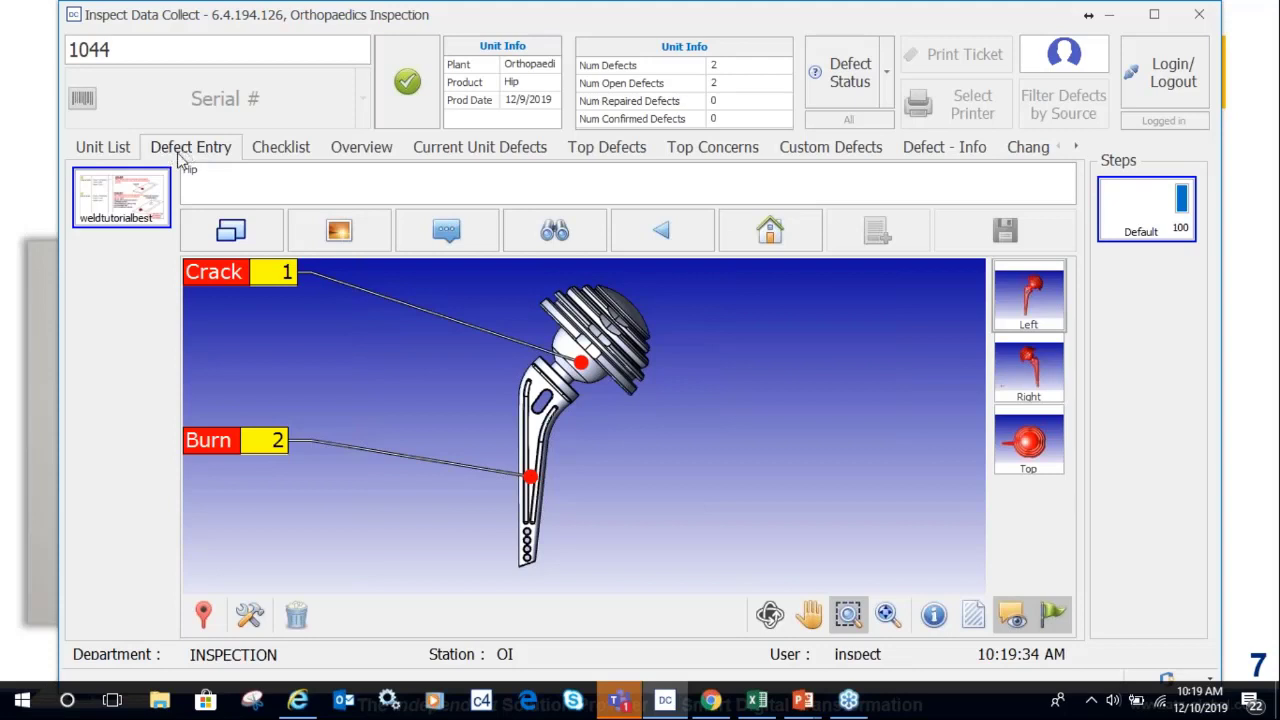
left_click(103, 150)
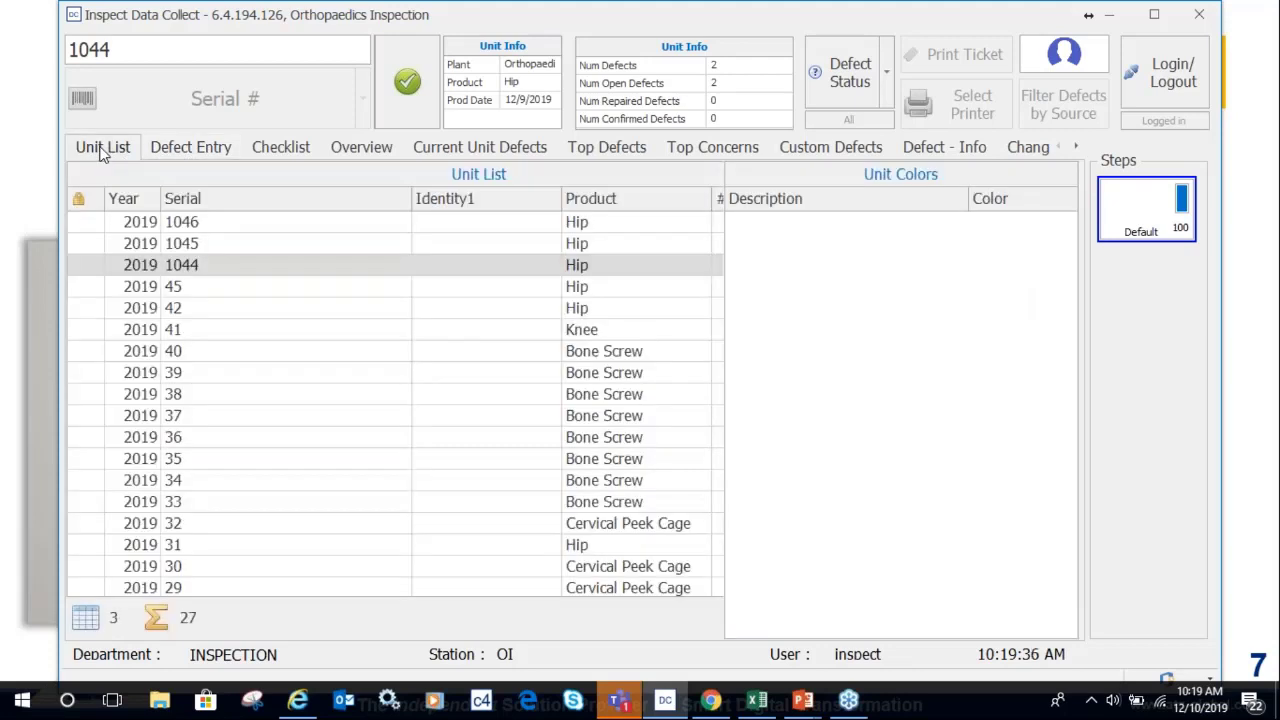
left_click(176, 150)
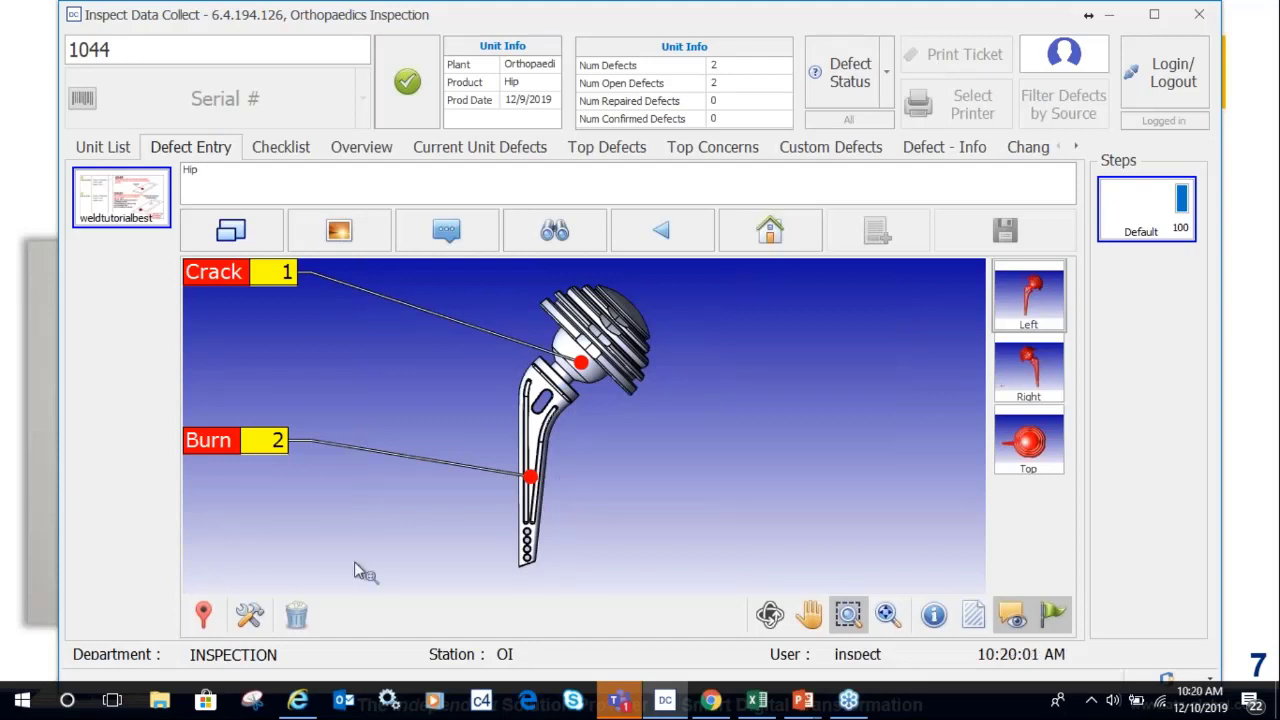
Switch unit 1044's hip model from the Crack and Burn defects to repair mode.
left_click(249, 618)
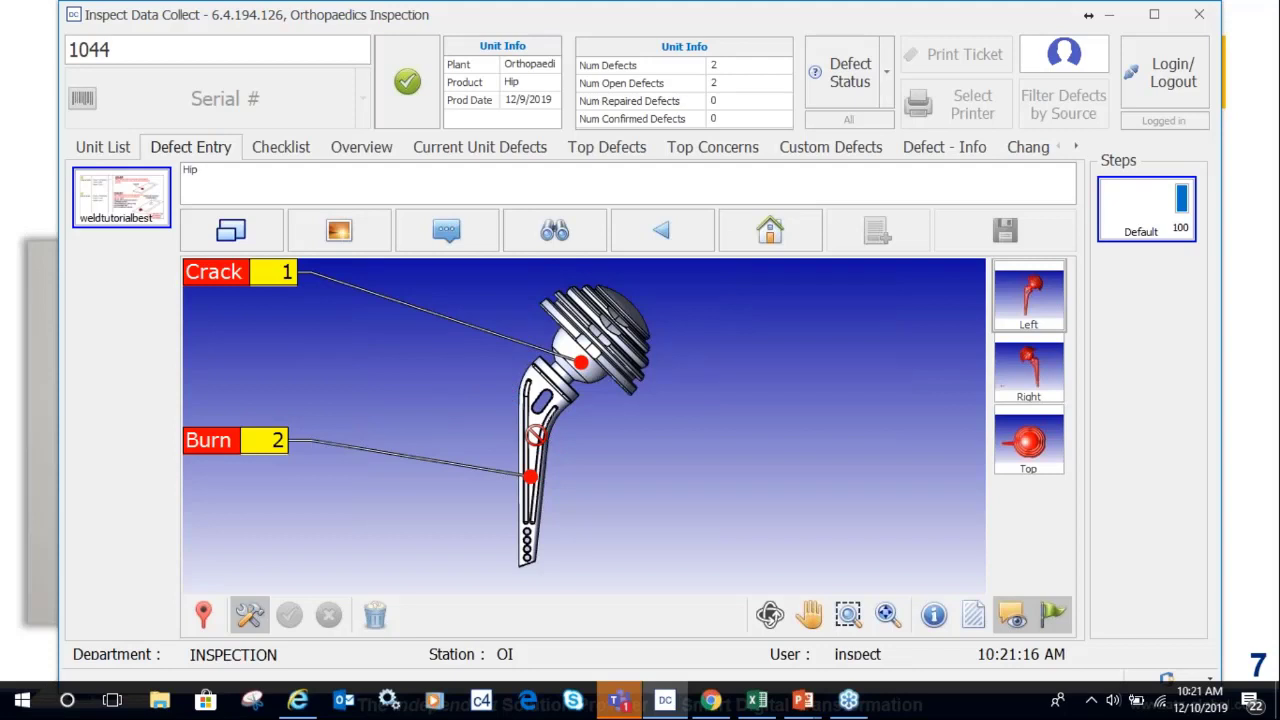
Start marking a defect location on the hip implant's femoral stem.
left_click(202, 618)
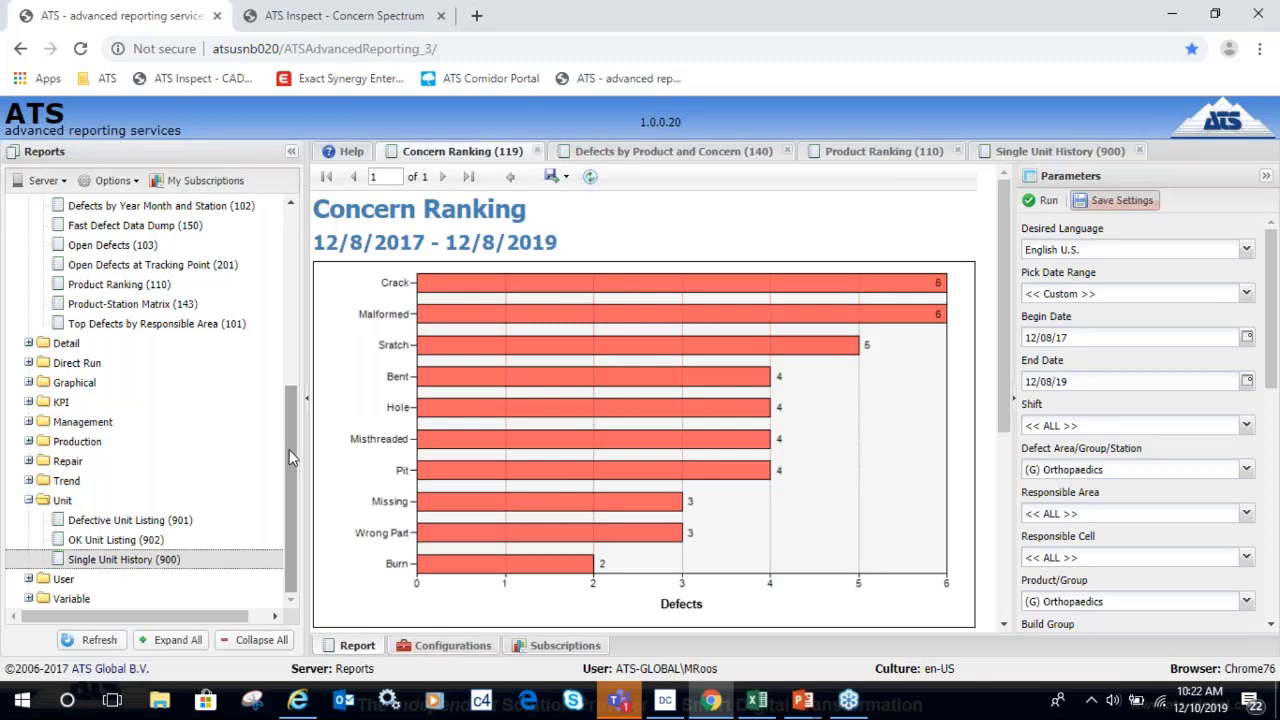
Scroll through the Concern table (Malformed 22.22% bad, Crack 18.52%) and back to the chart.
left_click_drag(289, 449, 286, 289)
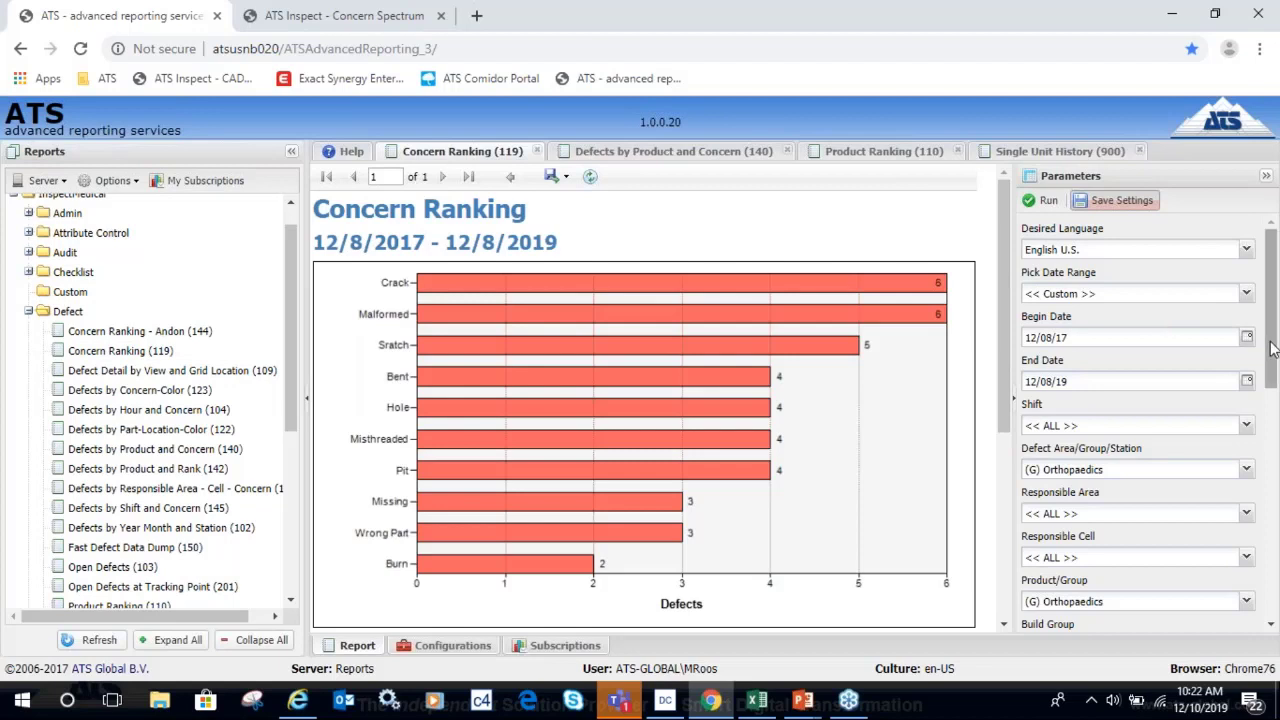
mouse_move(1272, 350)
left_mouse_down()
mouse_move(1275, 535)
mouse_move(1263, 331)
left_mouse_up()
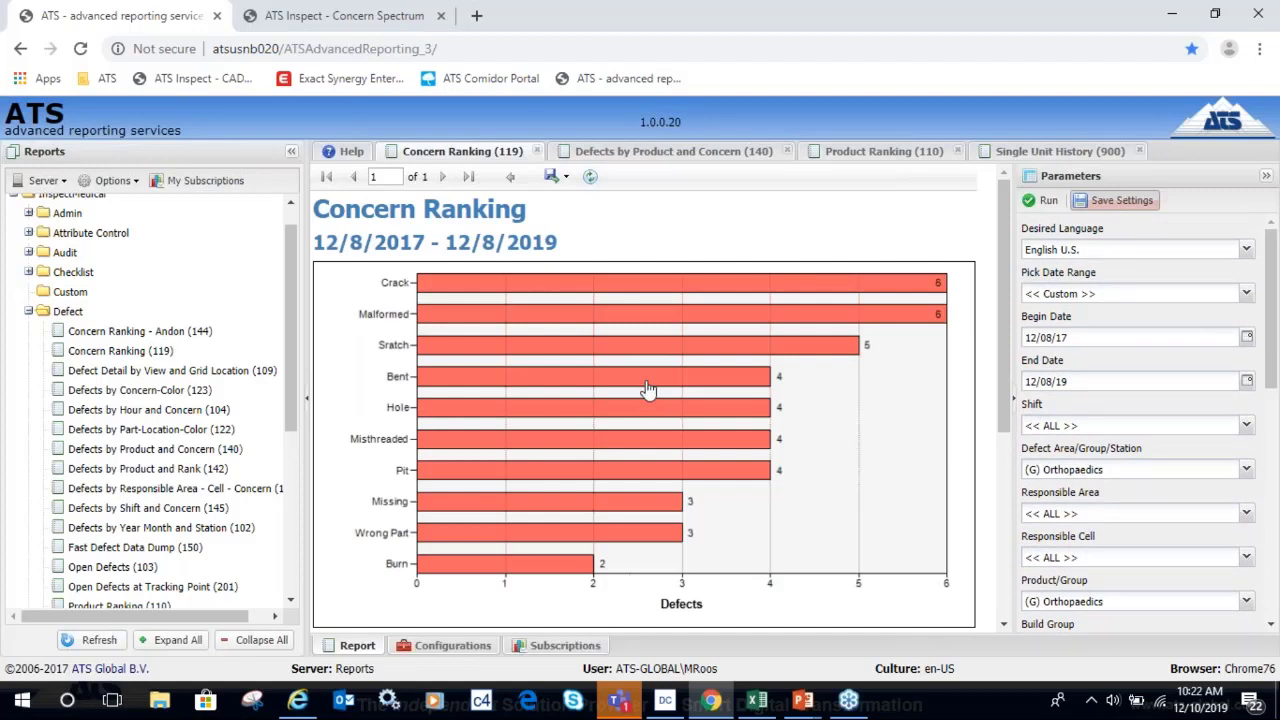
mouse_move(513, 289)
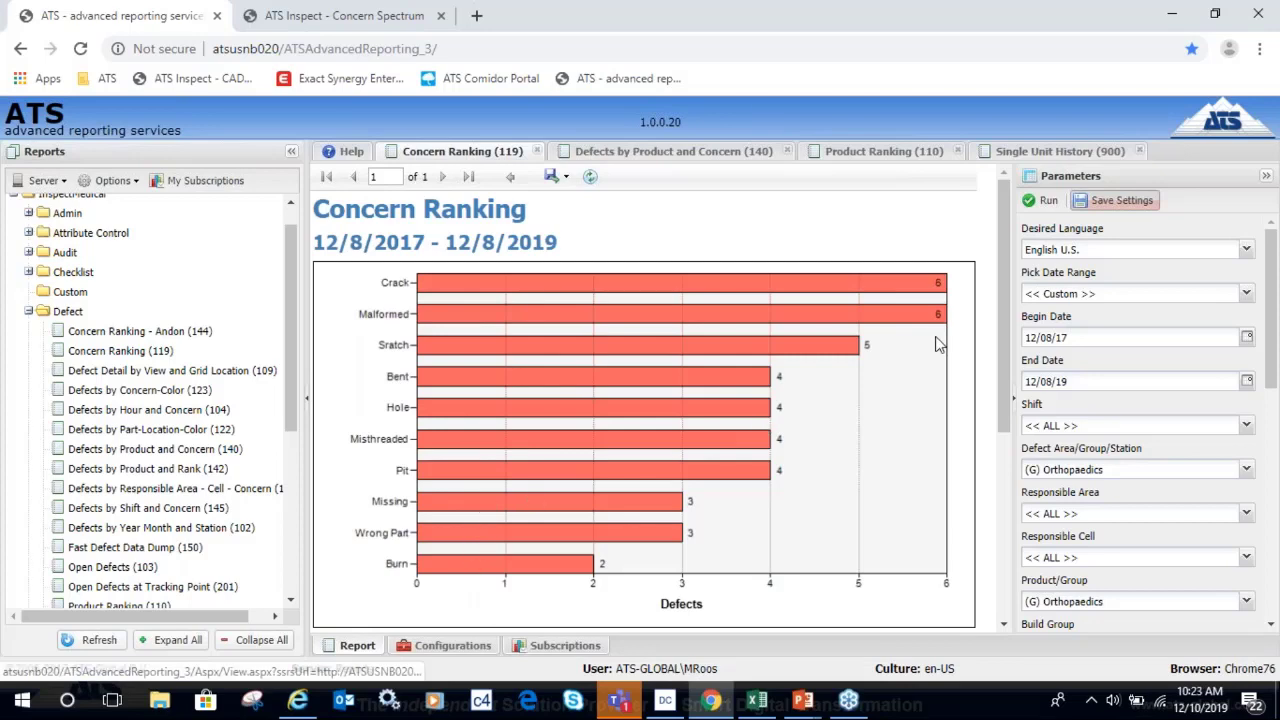
left_click_drag(1005, 362, 1003, 461)
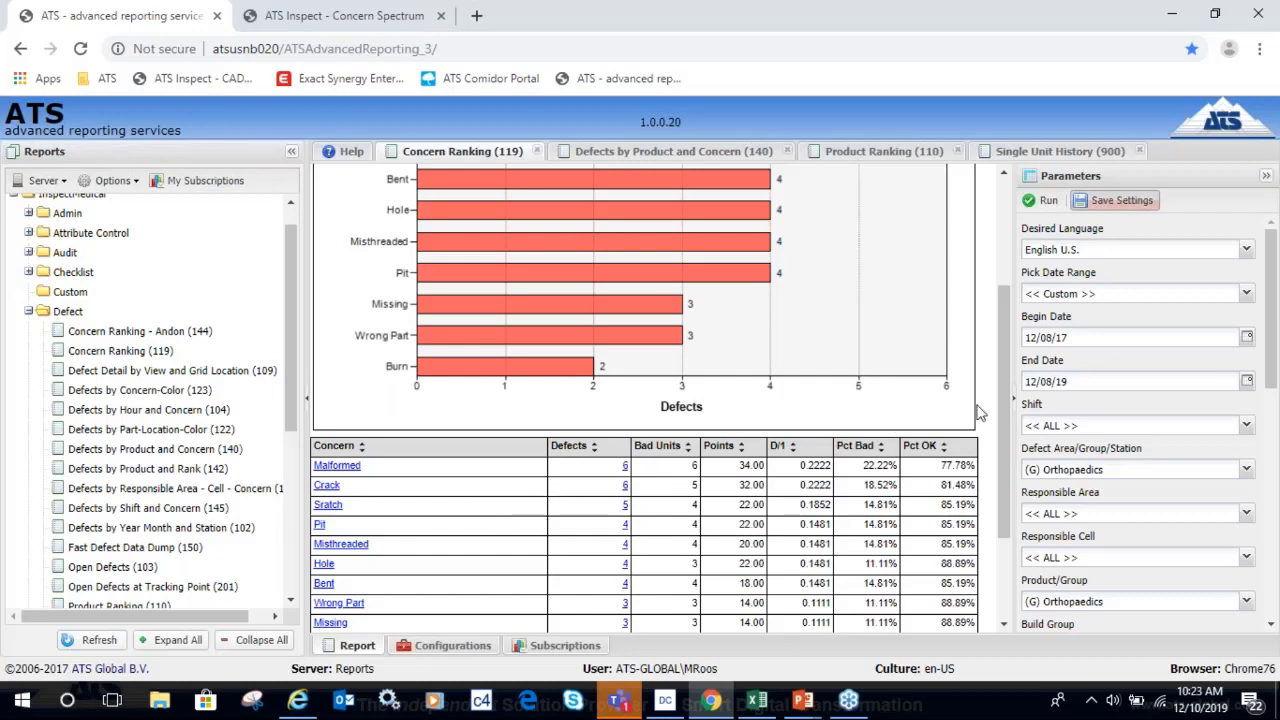
left_click_drag(1001, 404, 1001, 297)
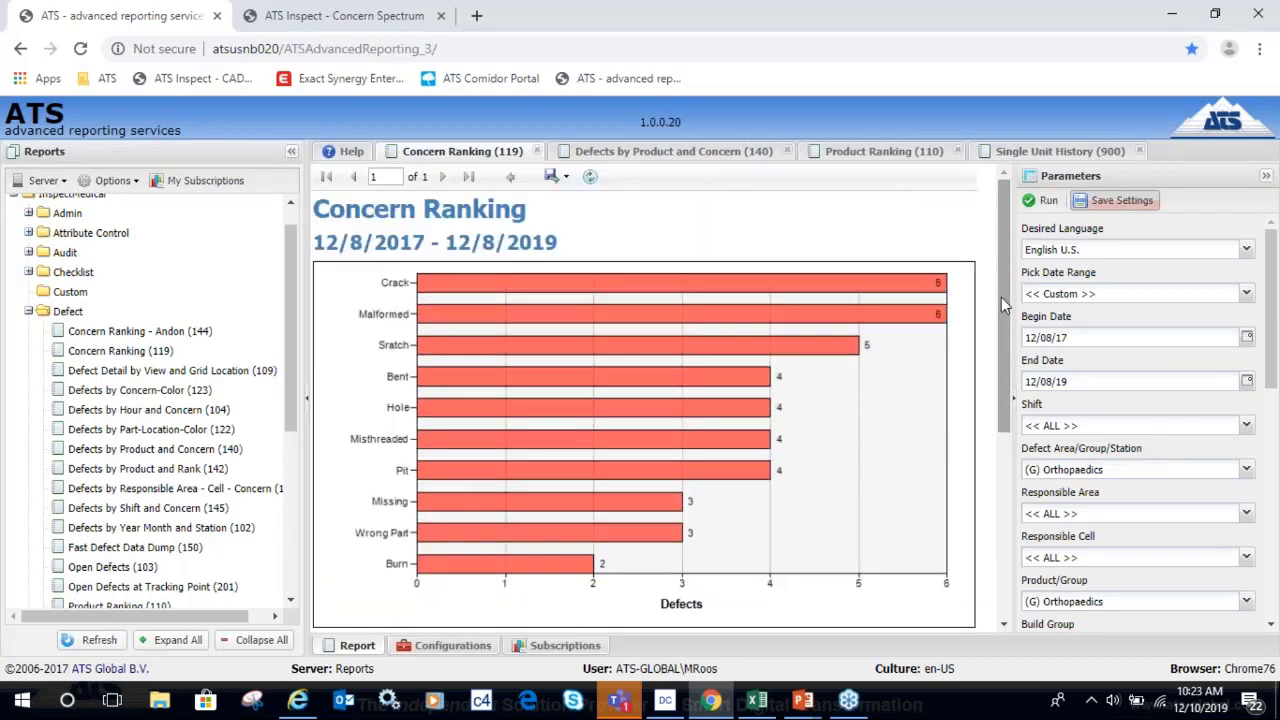
Rerun the expired Concern Ranking report, then show Product Ranking (Bone Screw 20, Hip 16).
left_click(680, 290)
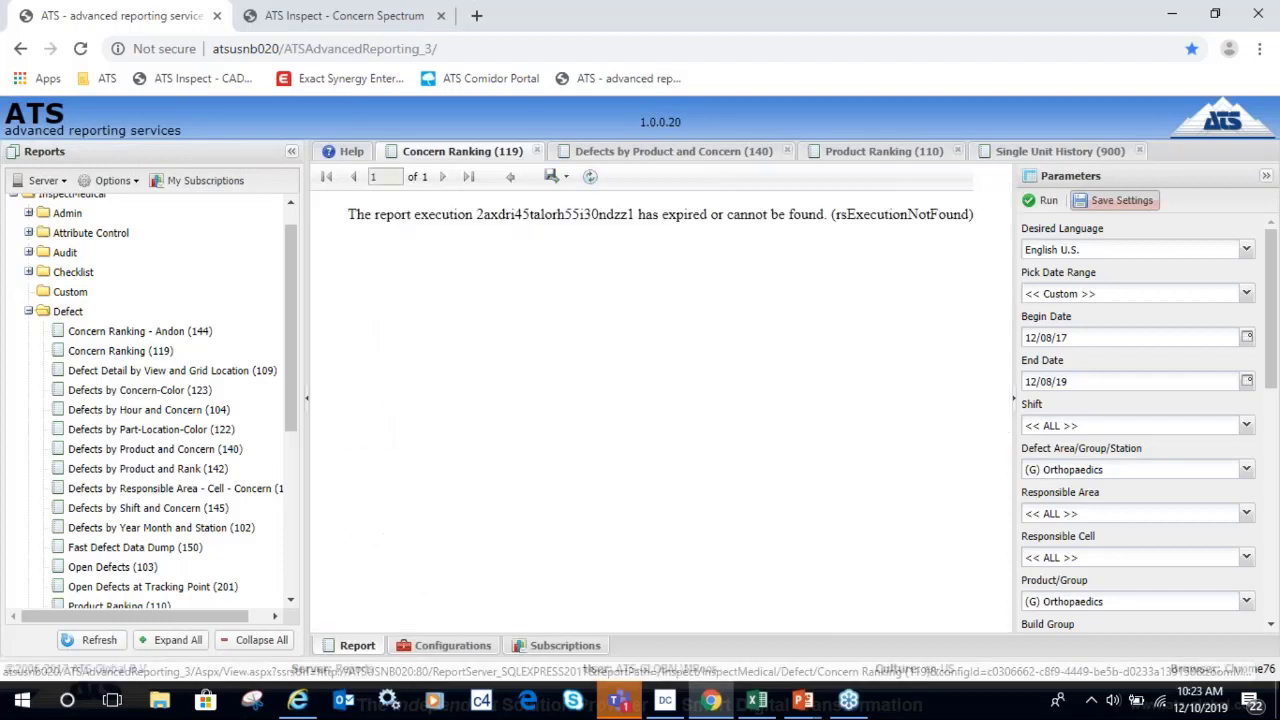
left_click(648, 158)
left_click(457, 151)
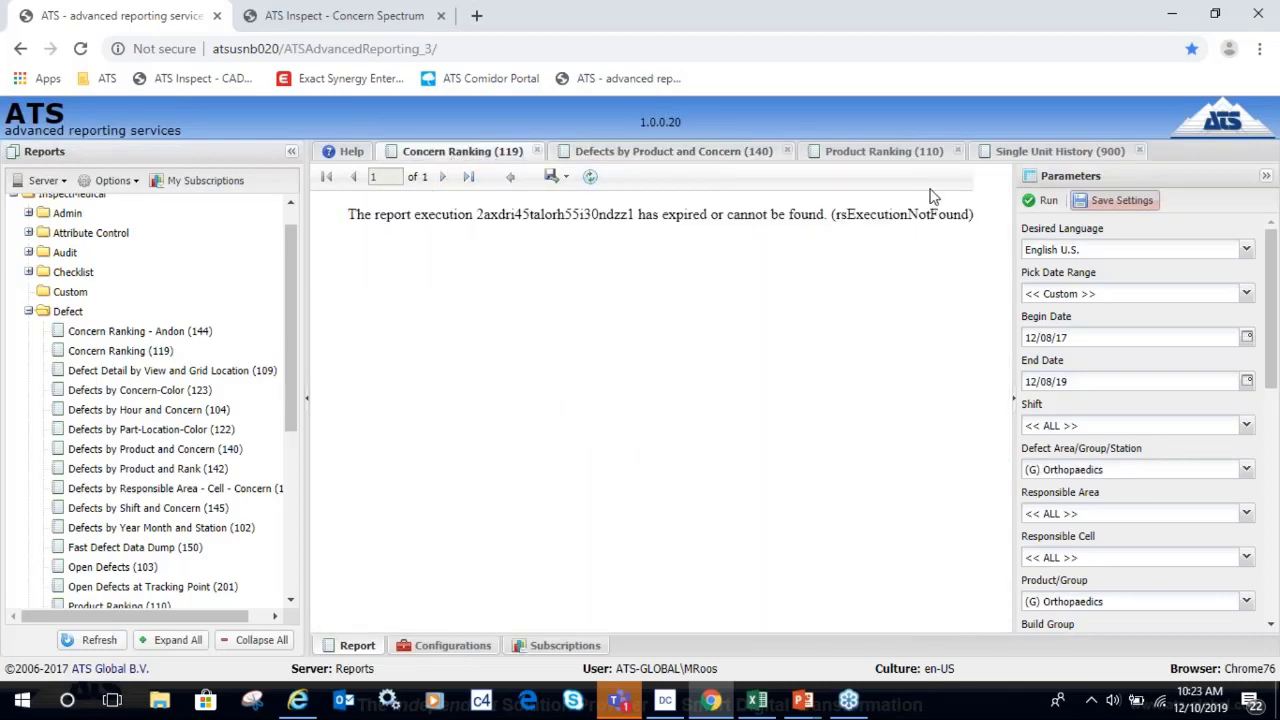
left_click(1045, 202)
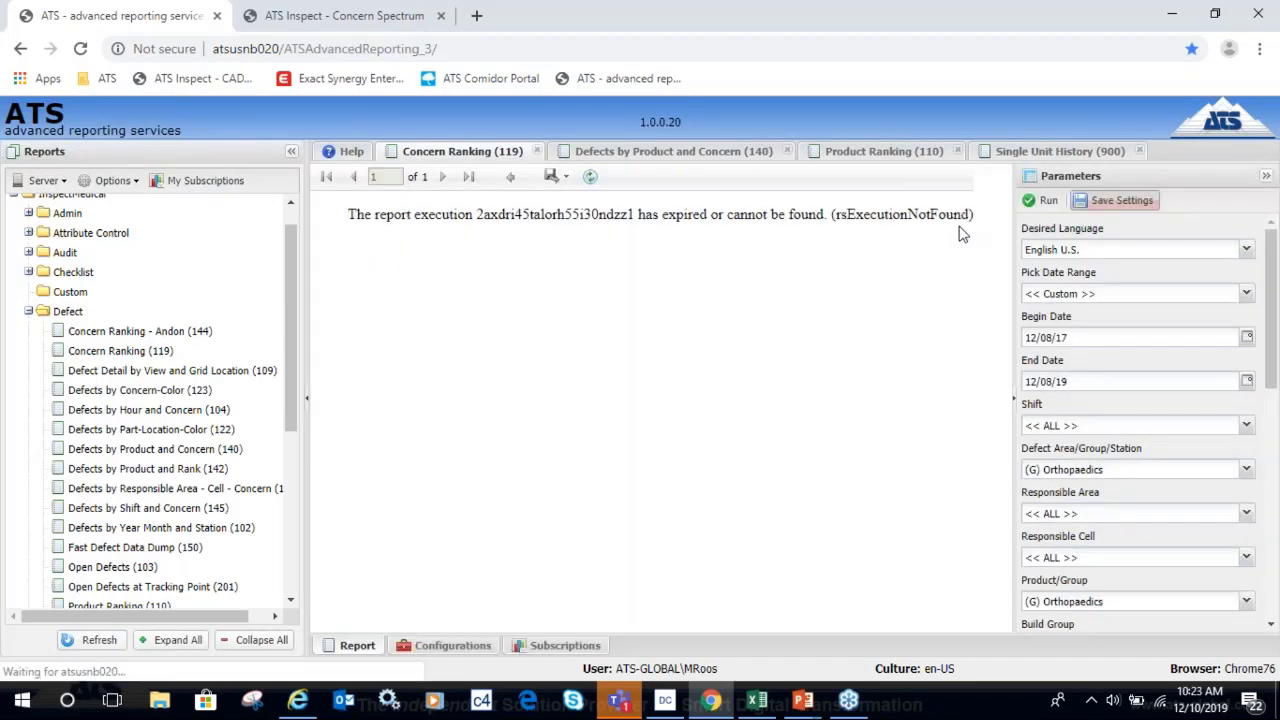
left_click(688, 153)
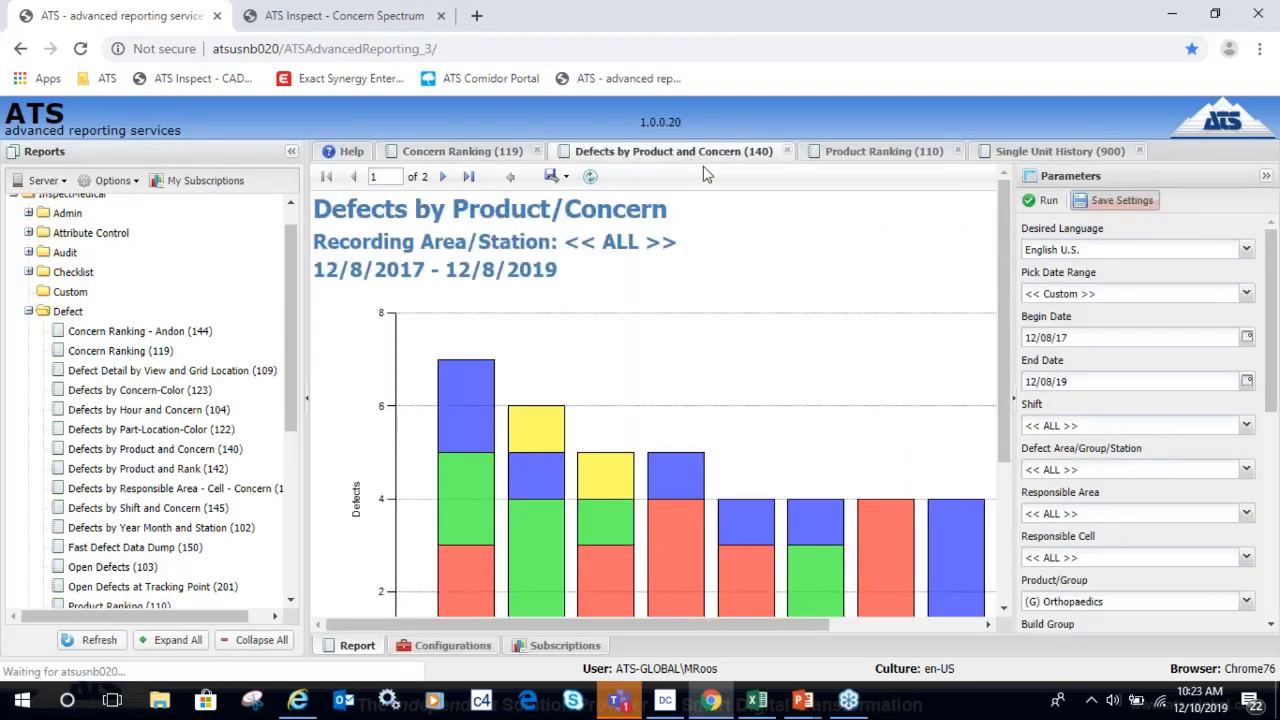
left_click(865, 157)
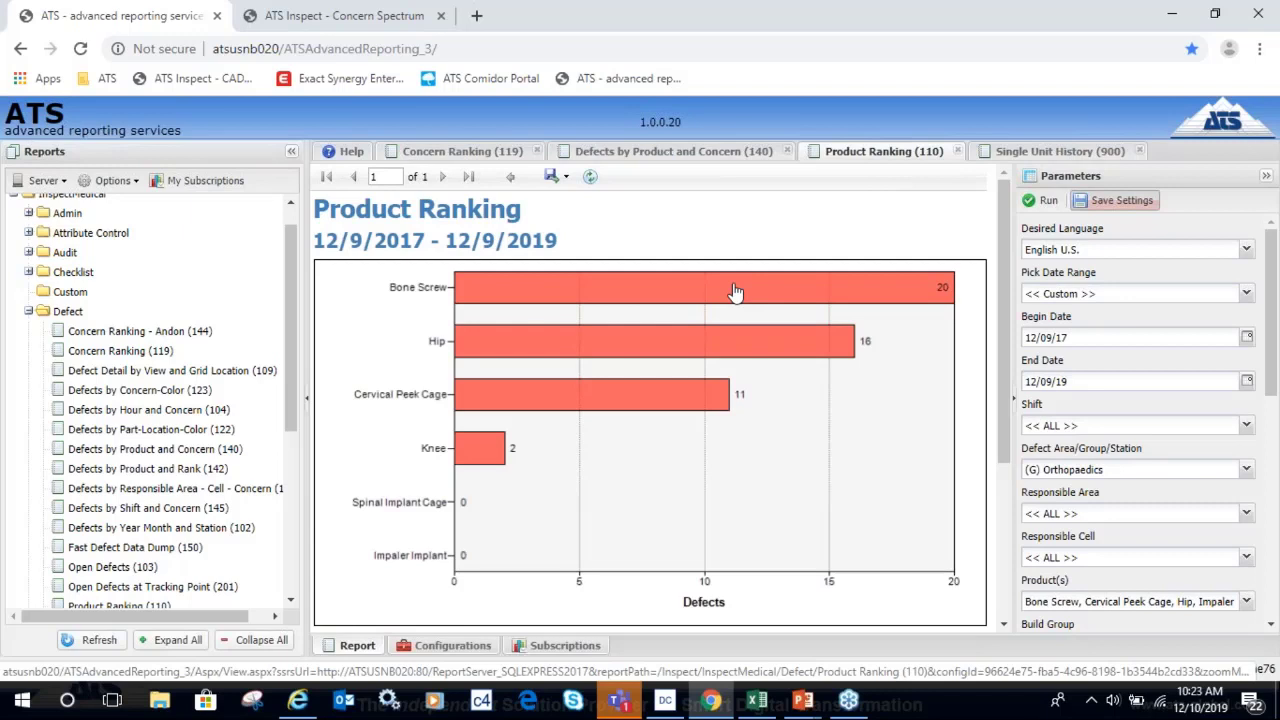
Drill into Hip's parts: Femoral Head 8, Femoral Stem 6, Acetabular Shell 2.
left_click(724, 341)
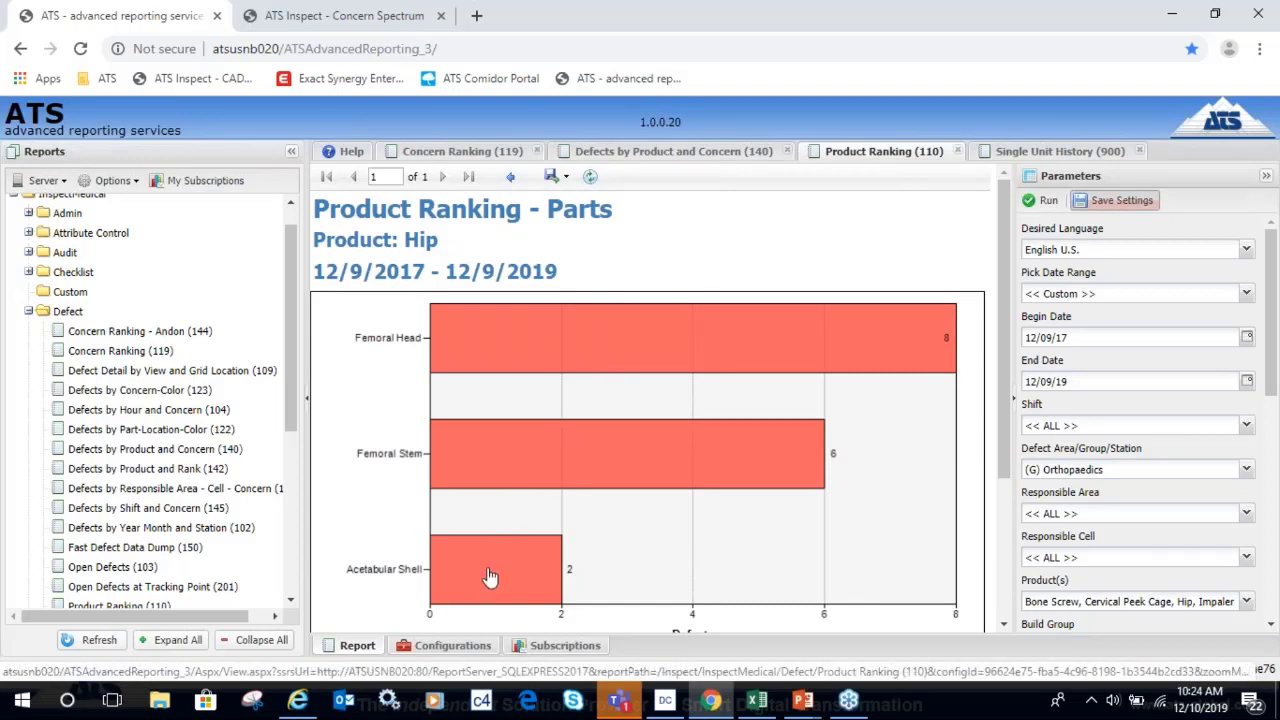
Drill into the Femoral Head part and list its 8 individual defects.
left_click(669, 338)
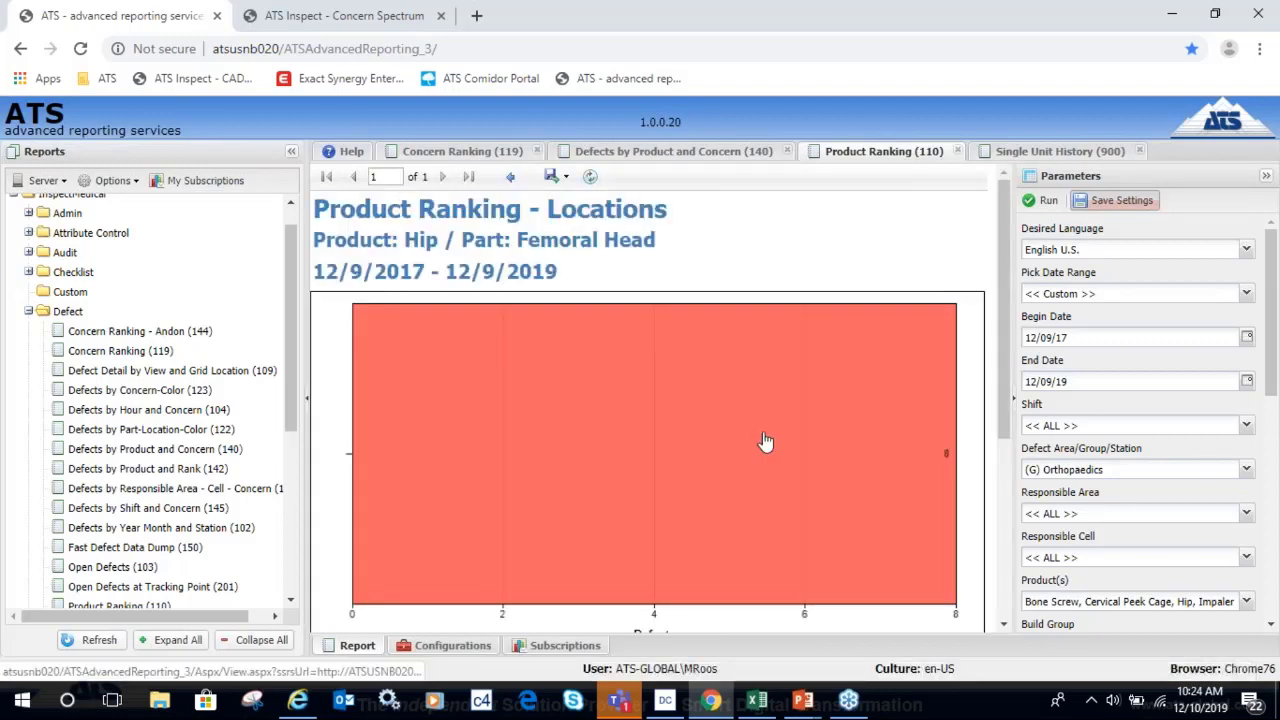
left_click_drag(1009, 418, 1007, 519)
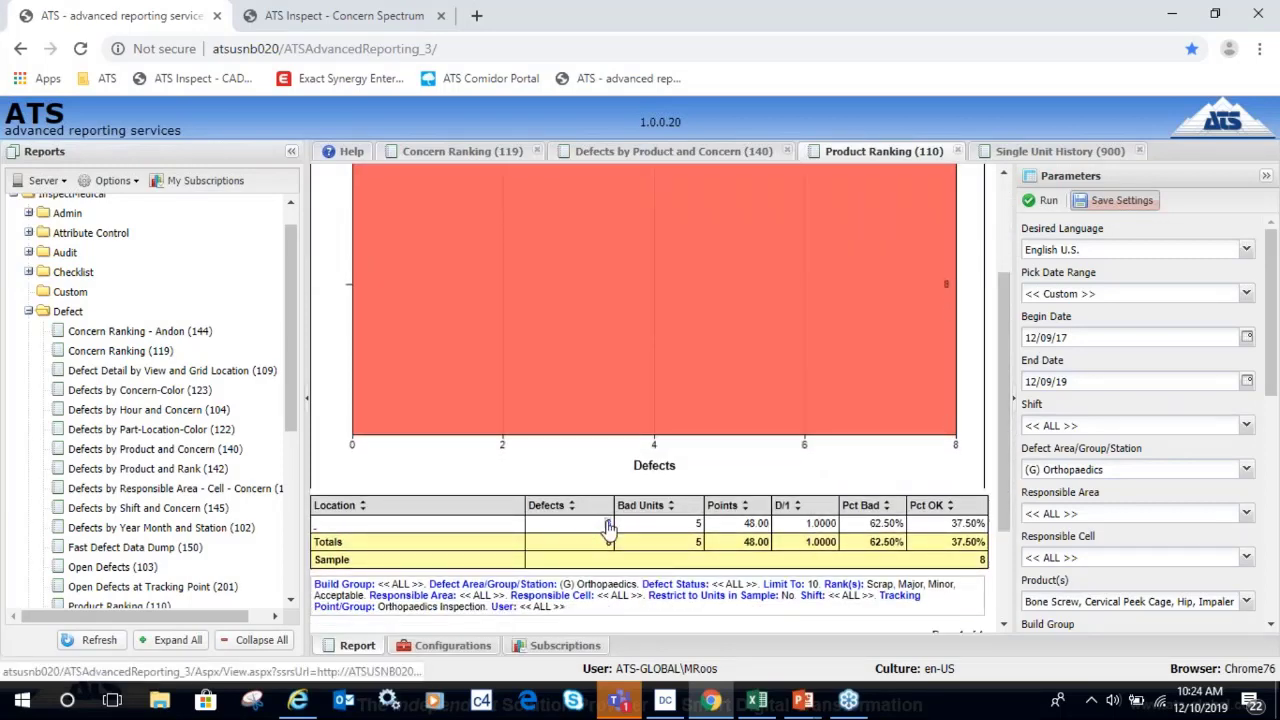
left_click(609, 528)
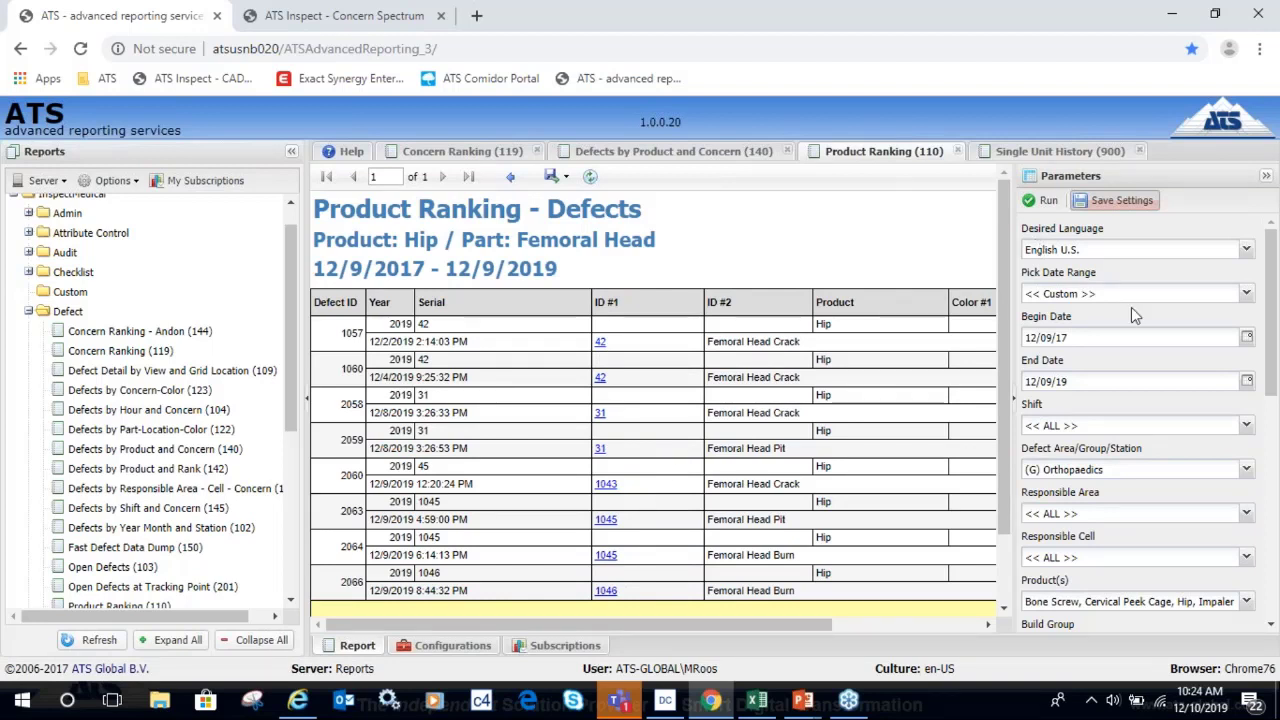
Open the Single Unit History for Hip unit serial 42.
left_click(600, 343)
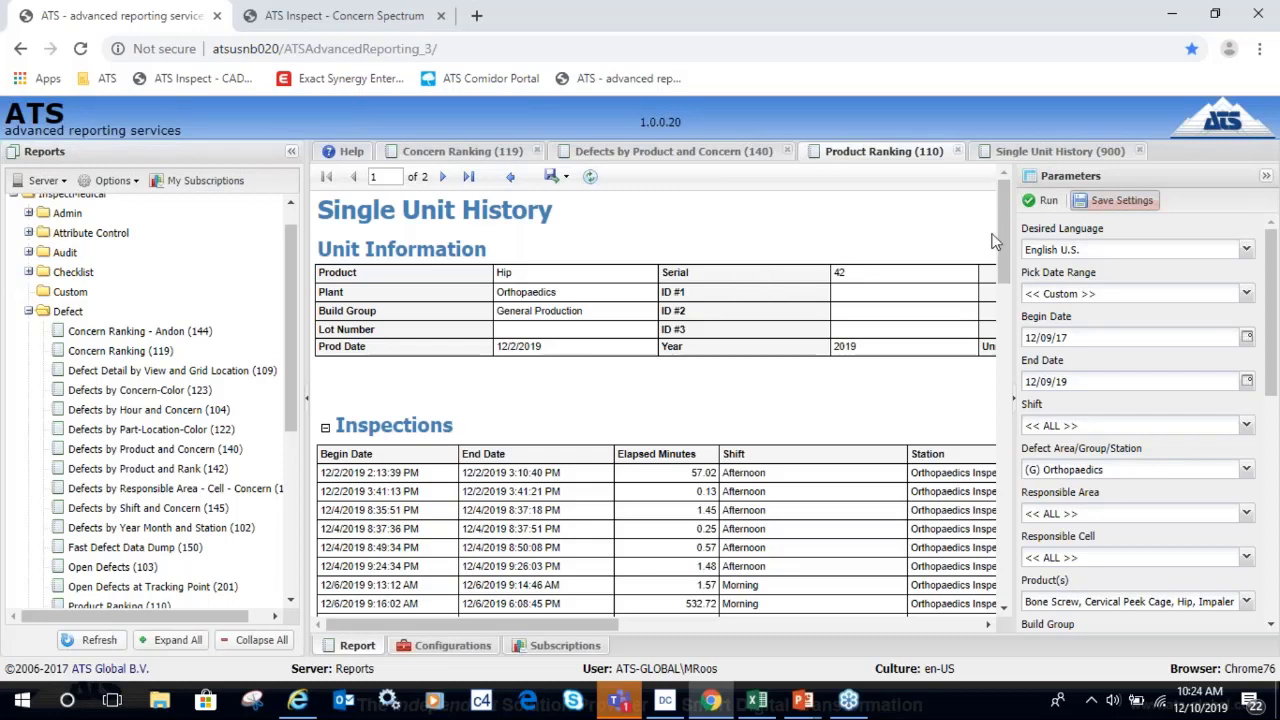
Scroll through unit 42's history, then move to page 2 of 2.
mouse_move(1005, 250)
left_mouse_down()
mouse_move(1004, 268)
mouse_move(1010, 244)
left_mouse_up()
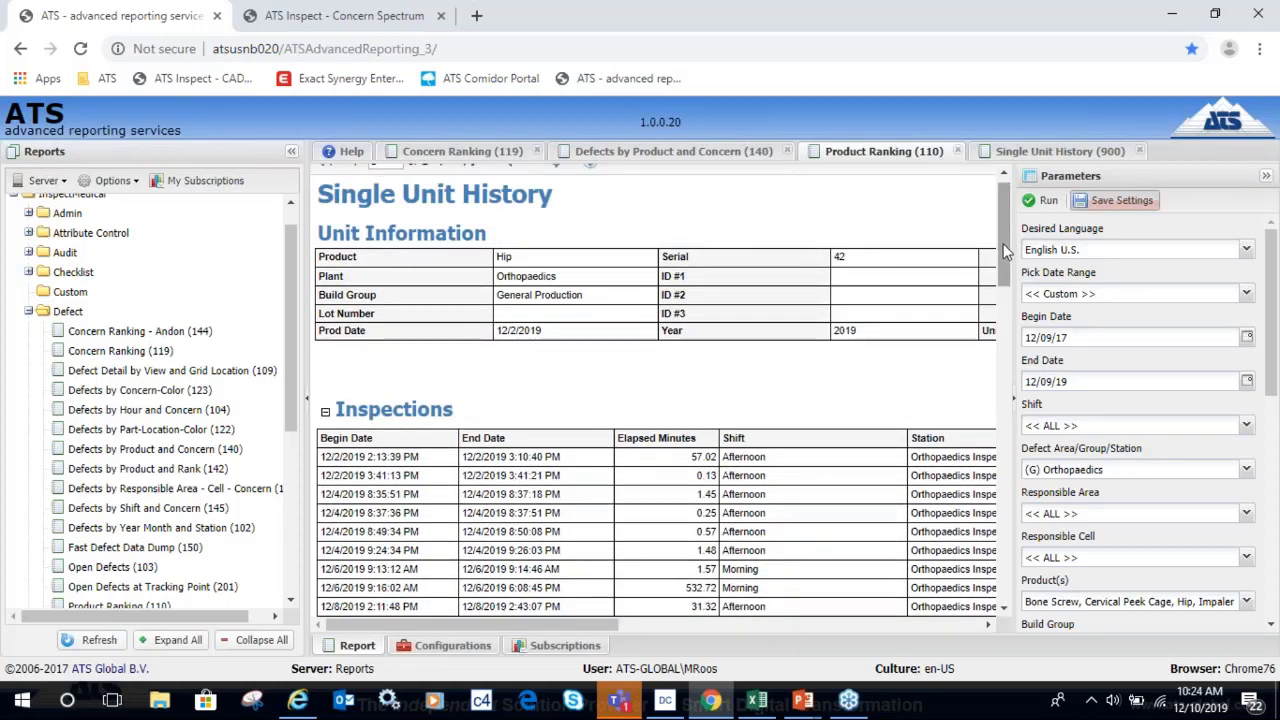
left_click_drag(1005, 250, 1007, 525)
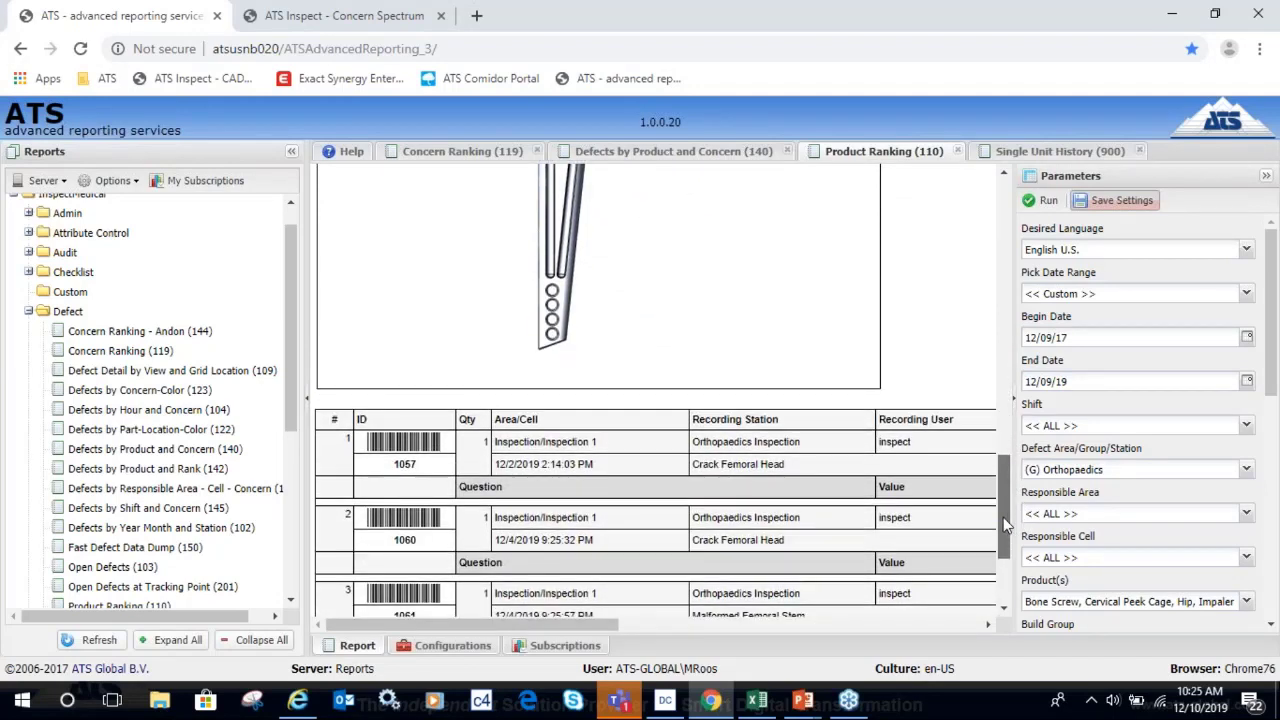
left_click_drag(1007, 525, 1002, 228)
left_click(444, 177)
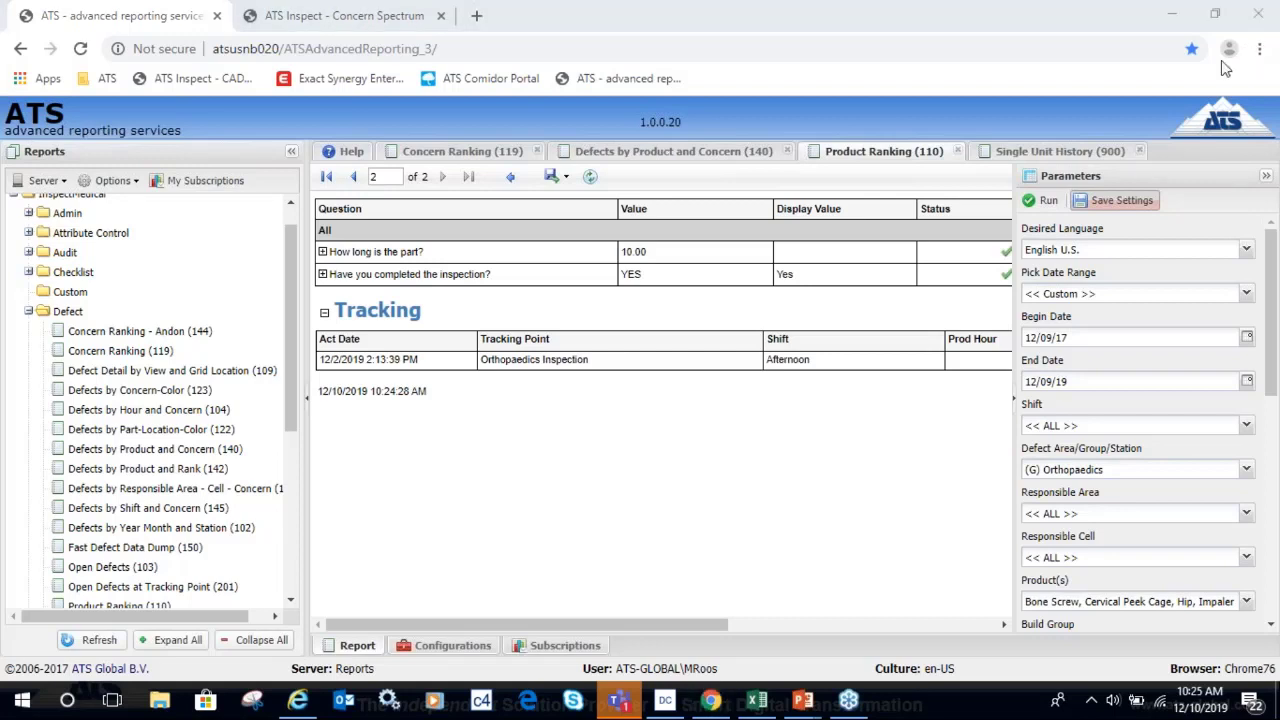
Collapse the Parameters panel so the Modify Date and Pass columns appear.
left_click(1265, 178)
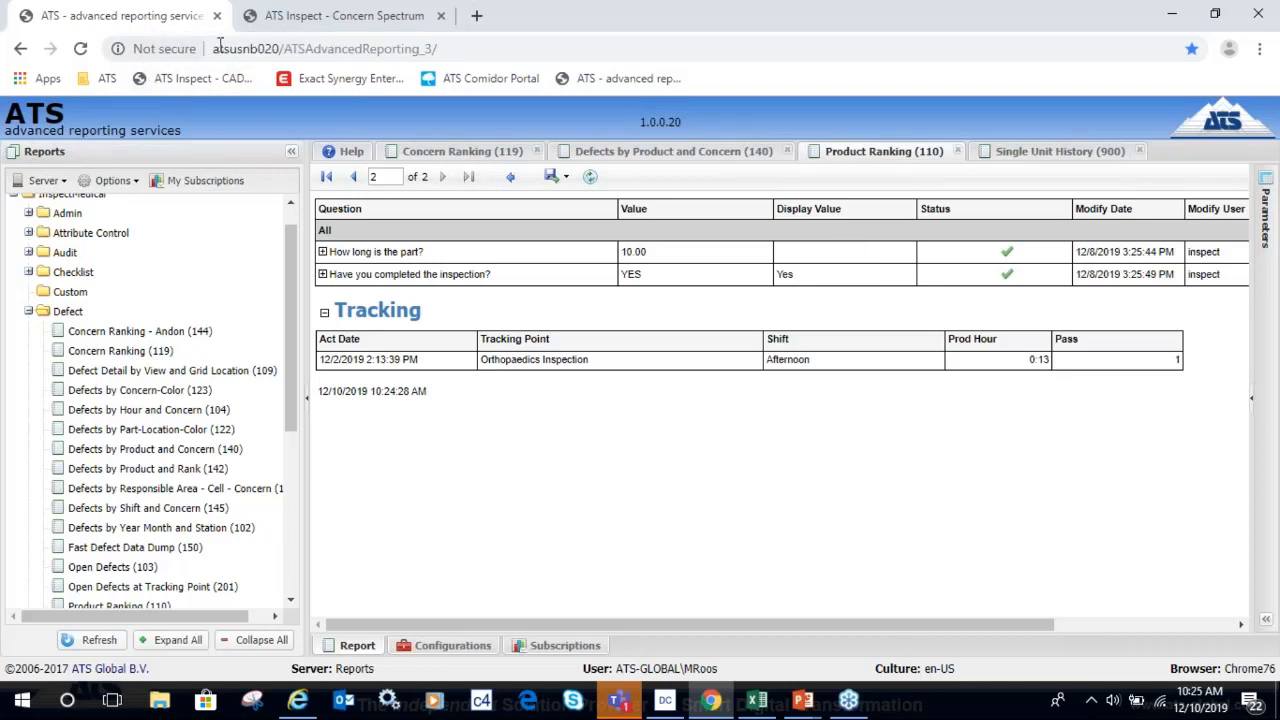
Inspect the Hip Concern Spectrum's 5-defect cell from several angles, then expand the CAD reports list.
left_click(296, 17)
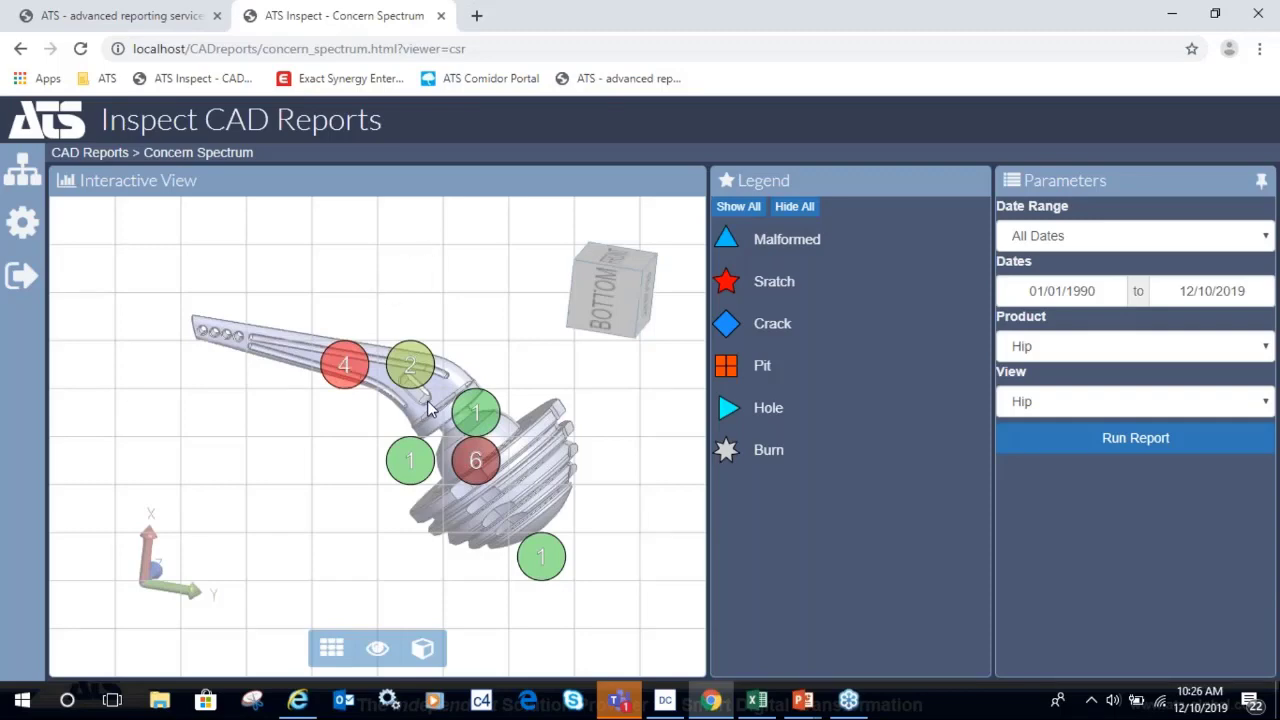
mouse_move(428, 405)
left_mouse_down()
mouse_move(489, 286)
mouse_move(381, 537)
mouse_move(430, 380)
left_mouse_up()
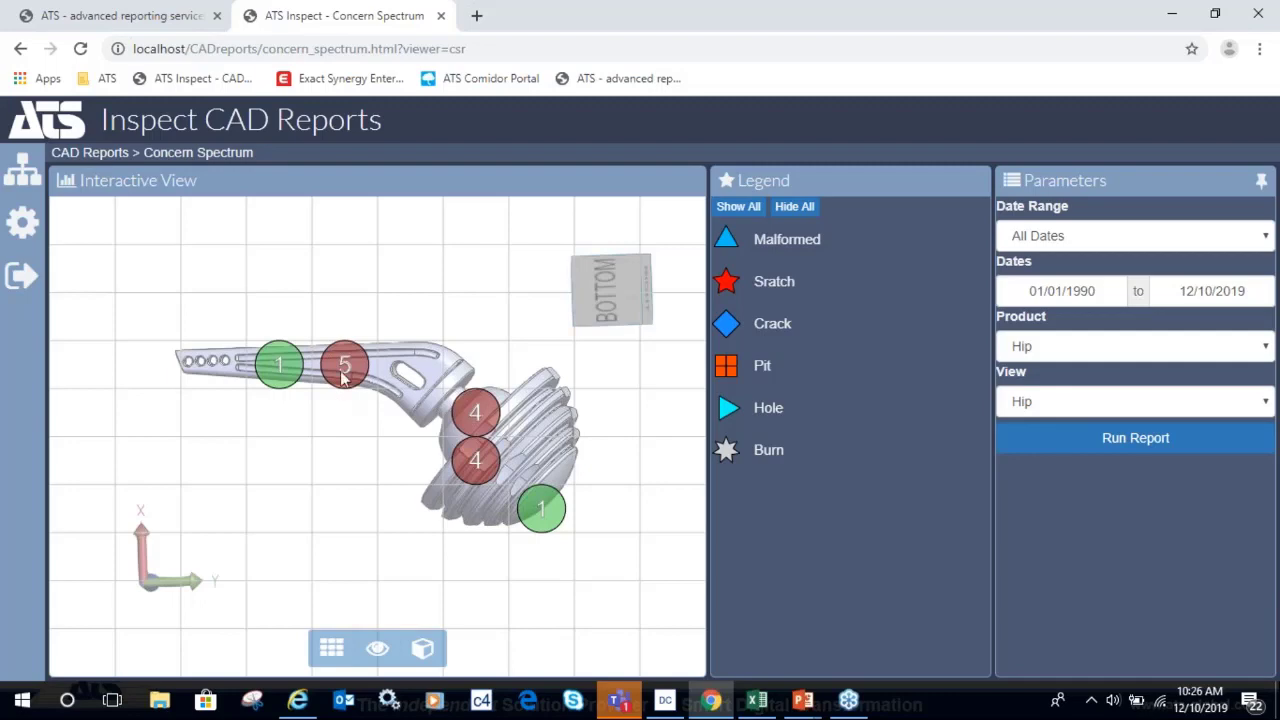
left_click(344, 370)
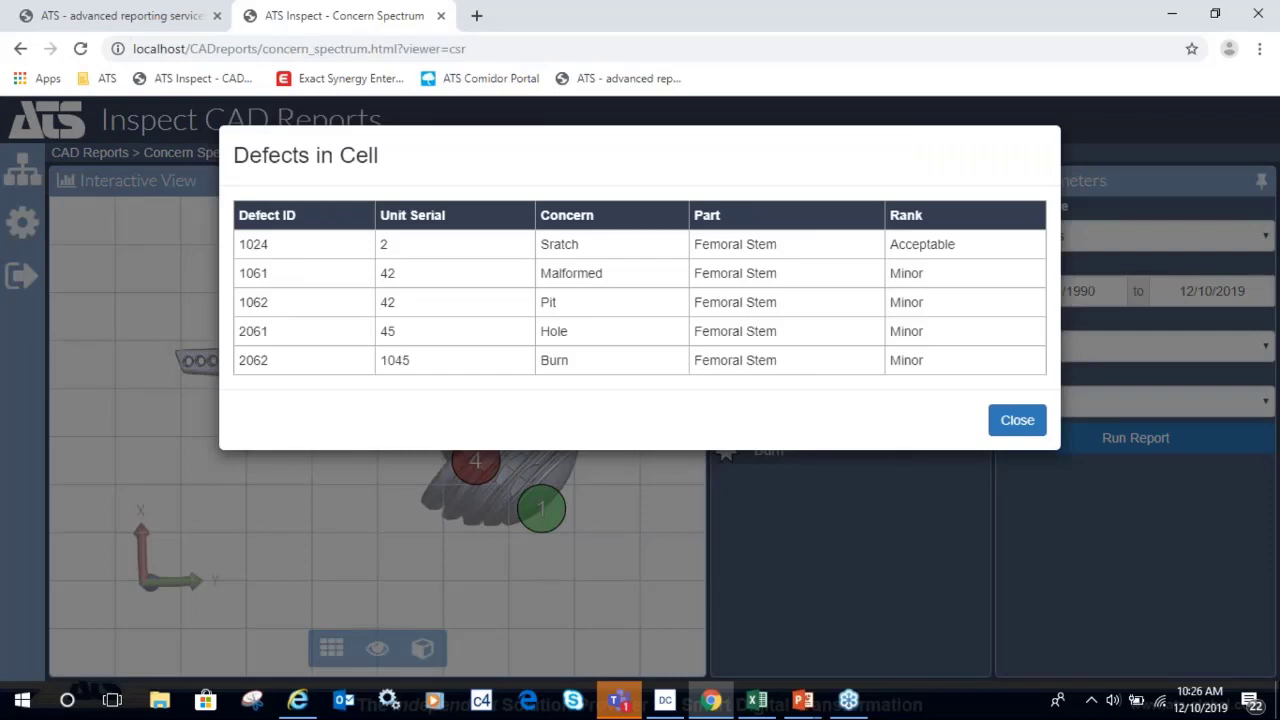
left_click(1017, 421)
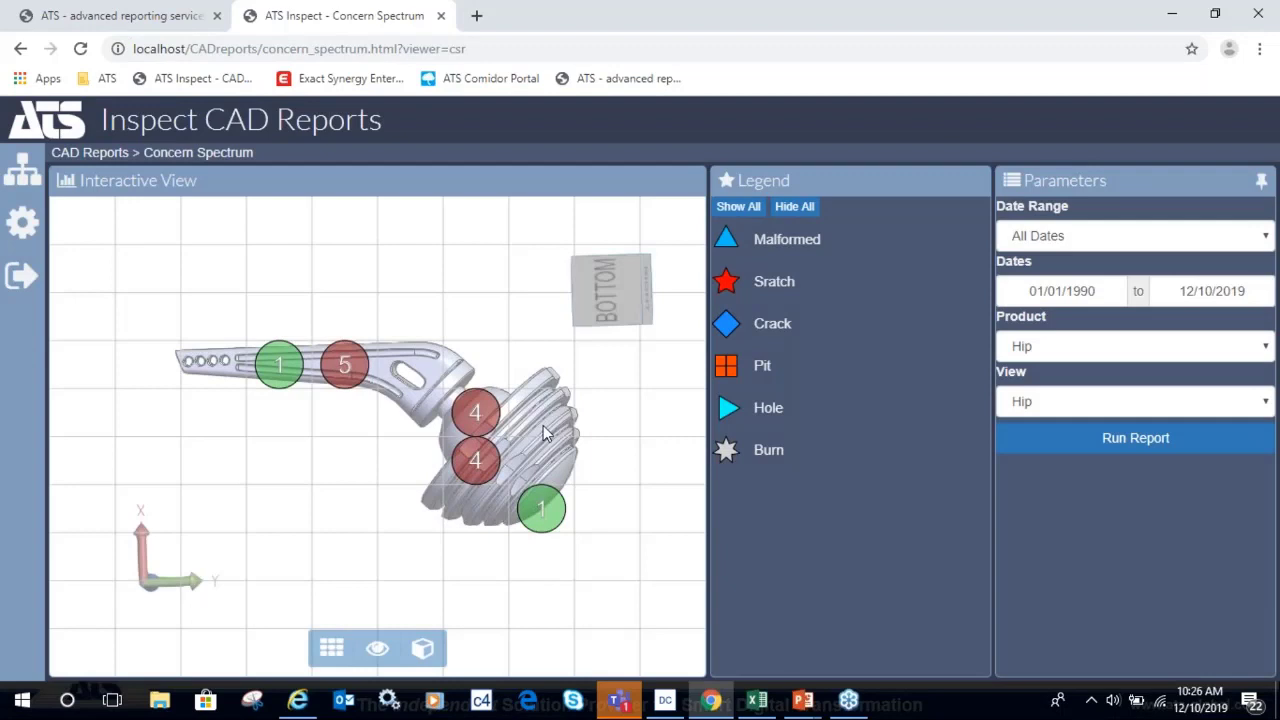
left_click_drag(548, 432, 514, 429)
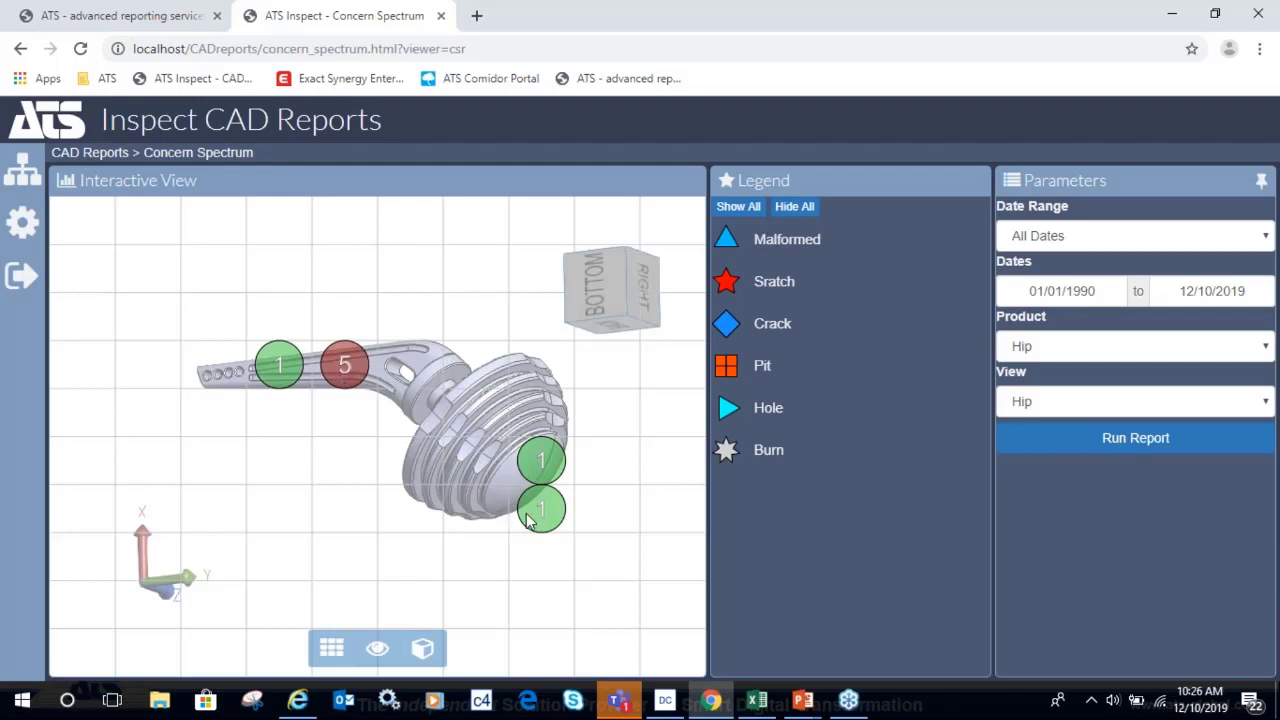
left_click(26, 184)
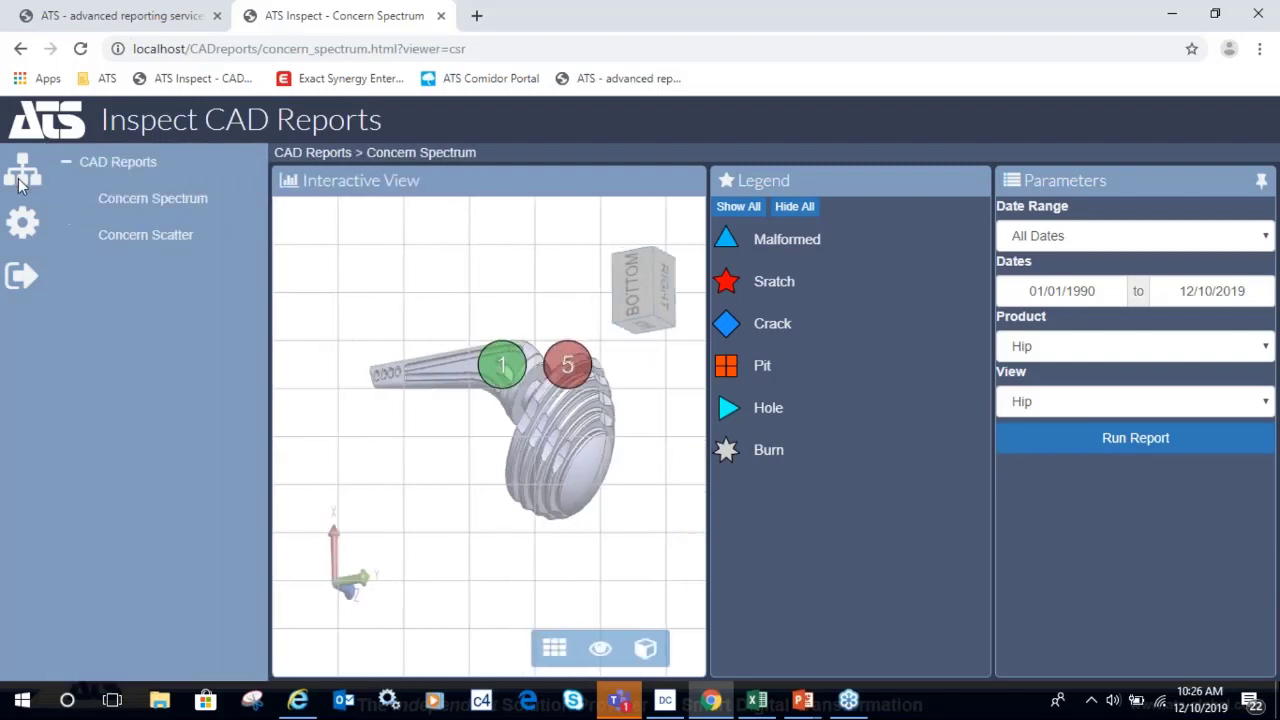
Run the Concern Scatter report with Hip as the product.
left_click(145, 237)
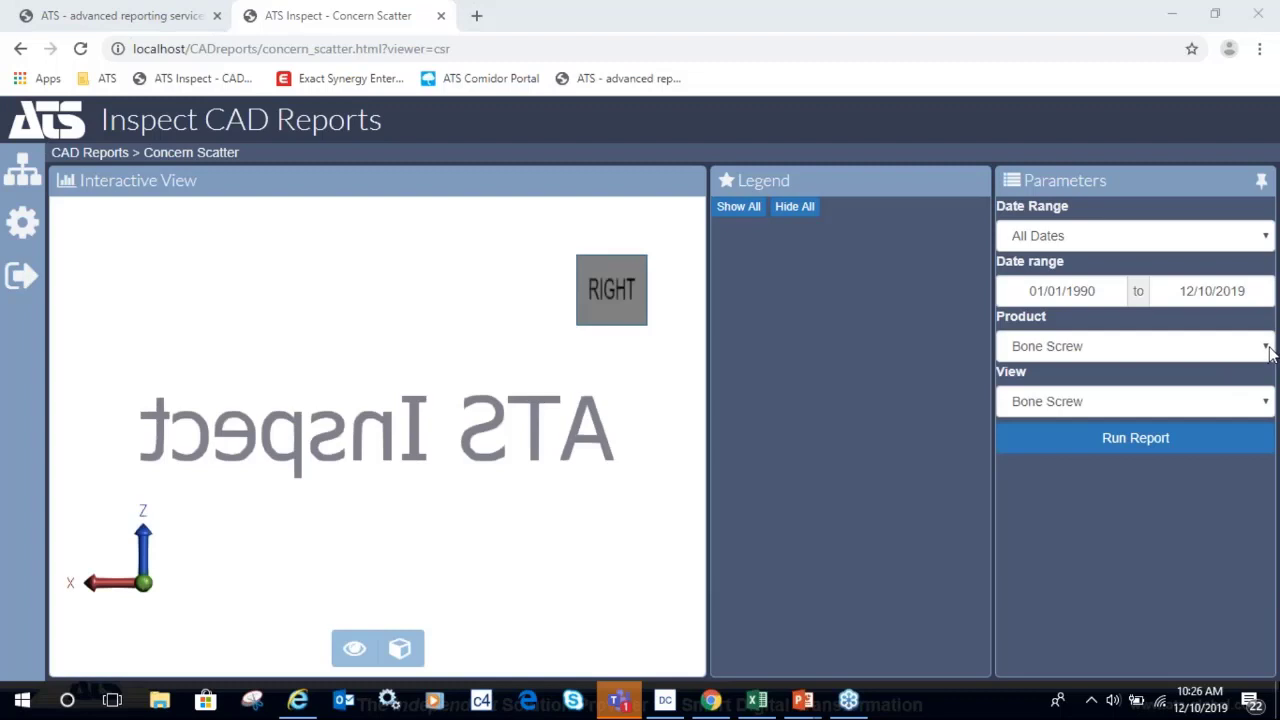
left_click(1262, 346)
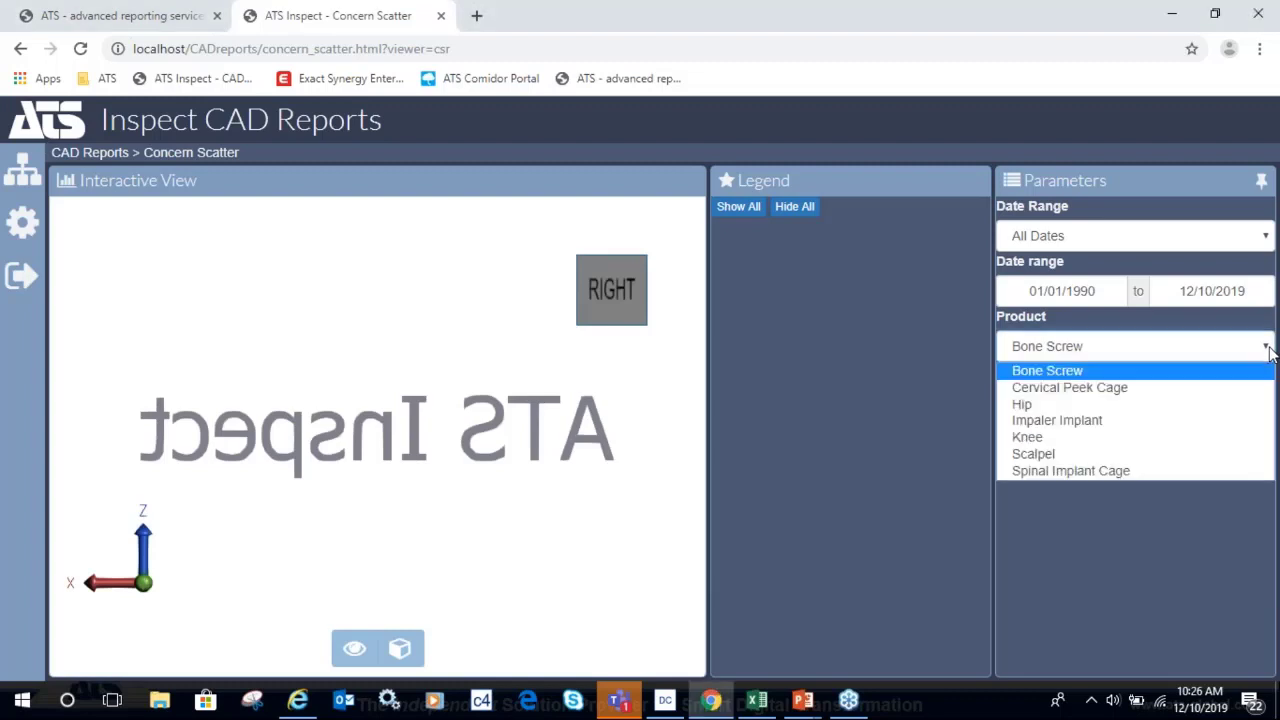
left_click(1018, 404)
left_click(1115, 442)
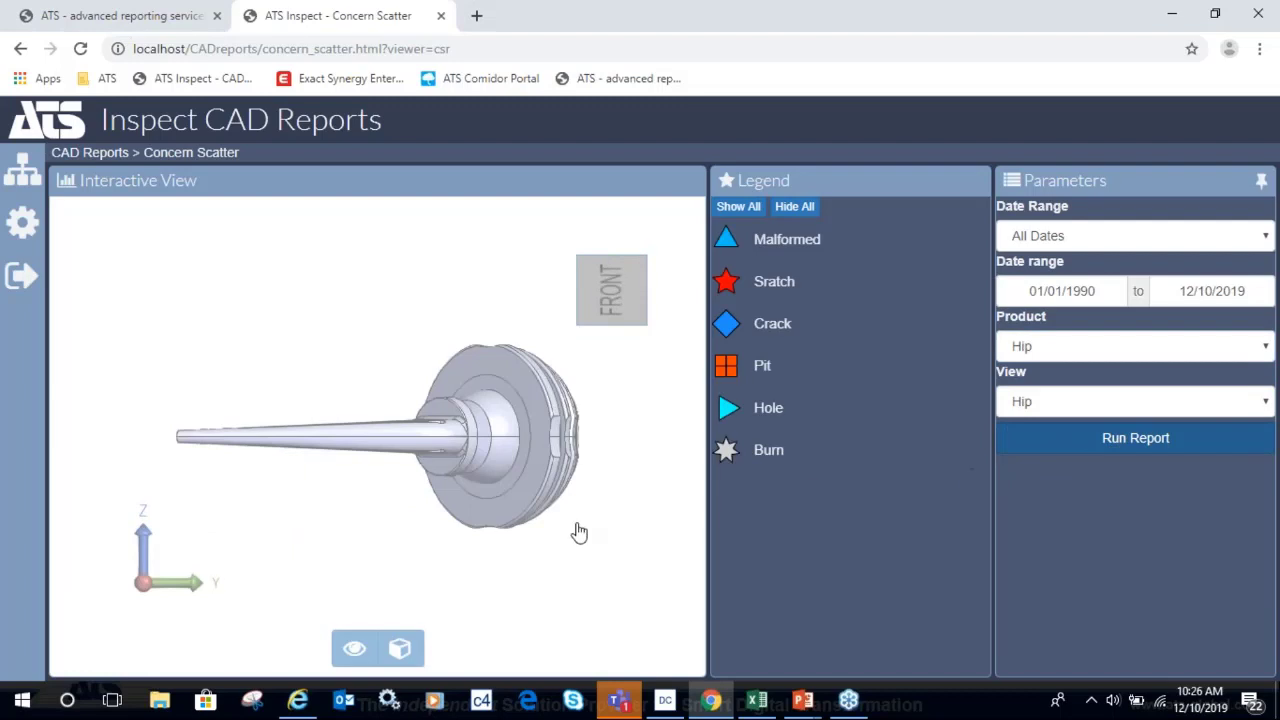
Rotate the hip model to its underside and review the Pit defect's details, then close them.
left_click_drag(520, 488, 530, 284)
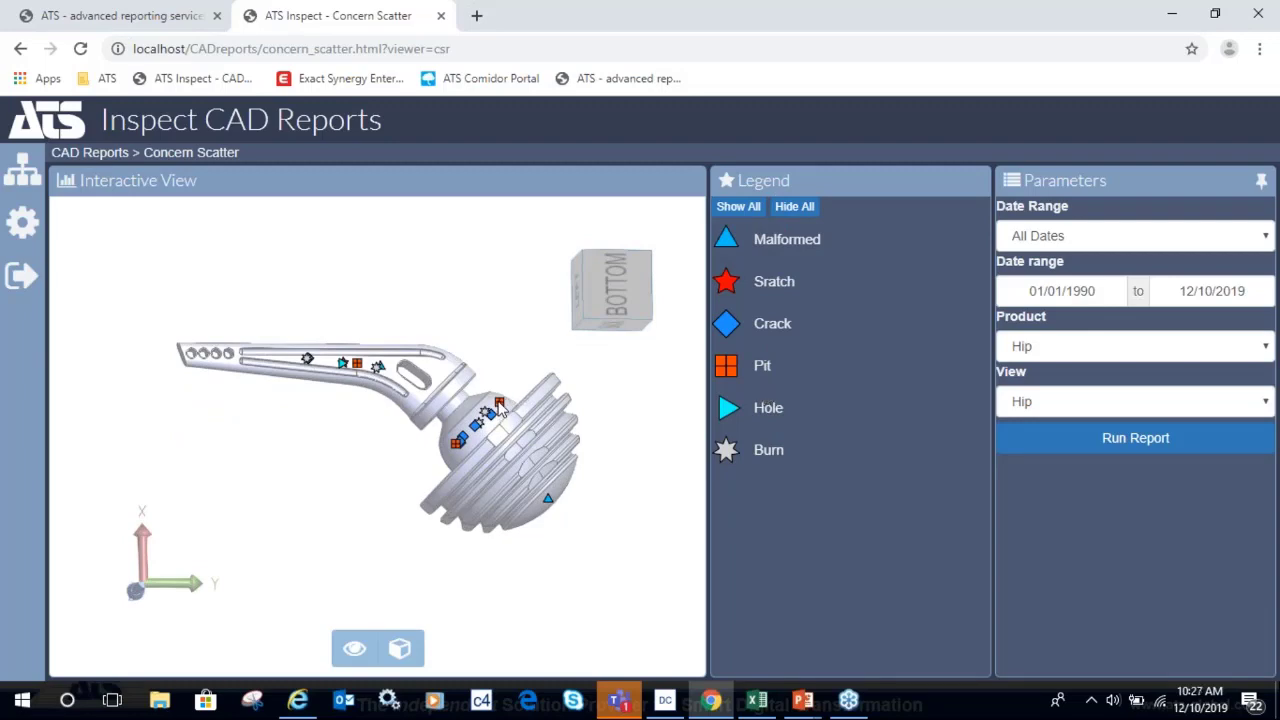
left_click(500, 406)
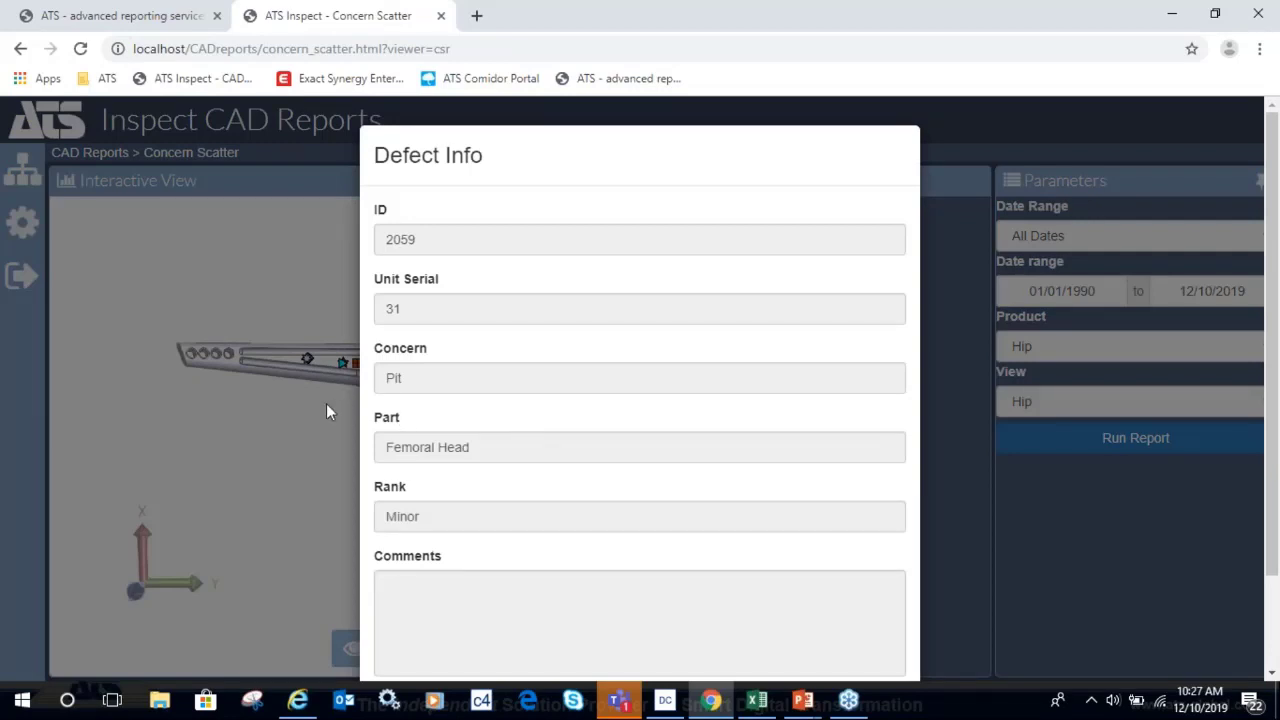
left_click(327, 405)
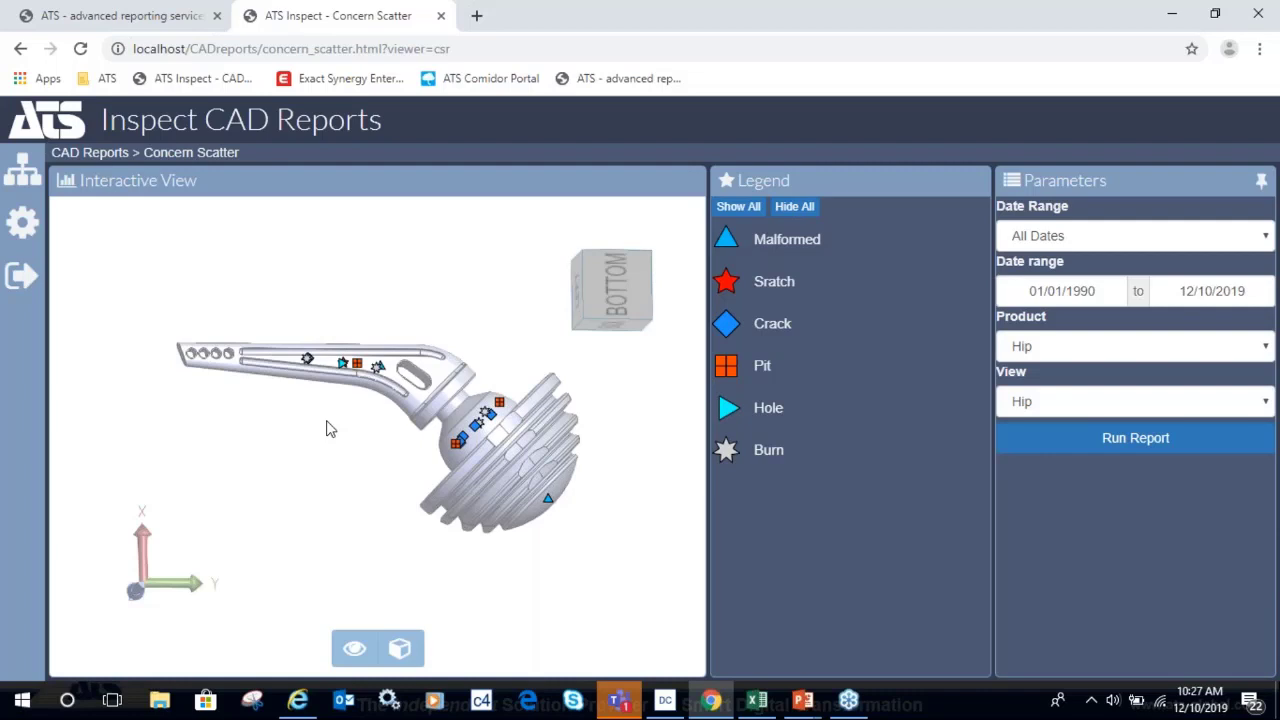
Cycle through the open windows to bring the PowerPoint Slide Show to the front.
key("alt+Tab")
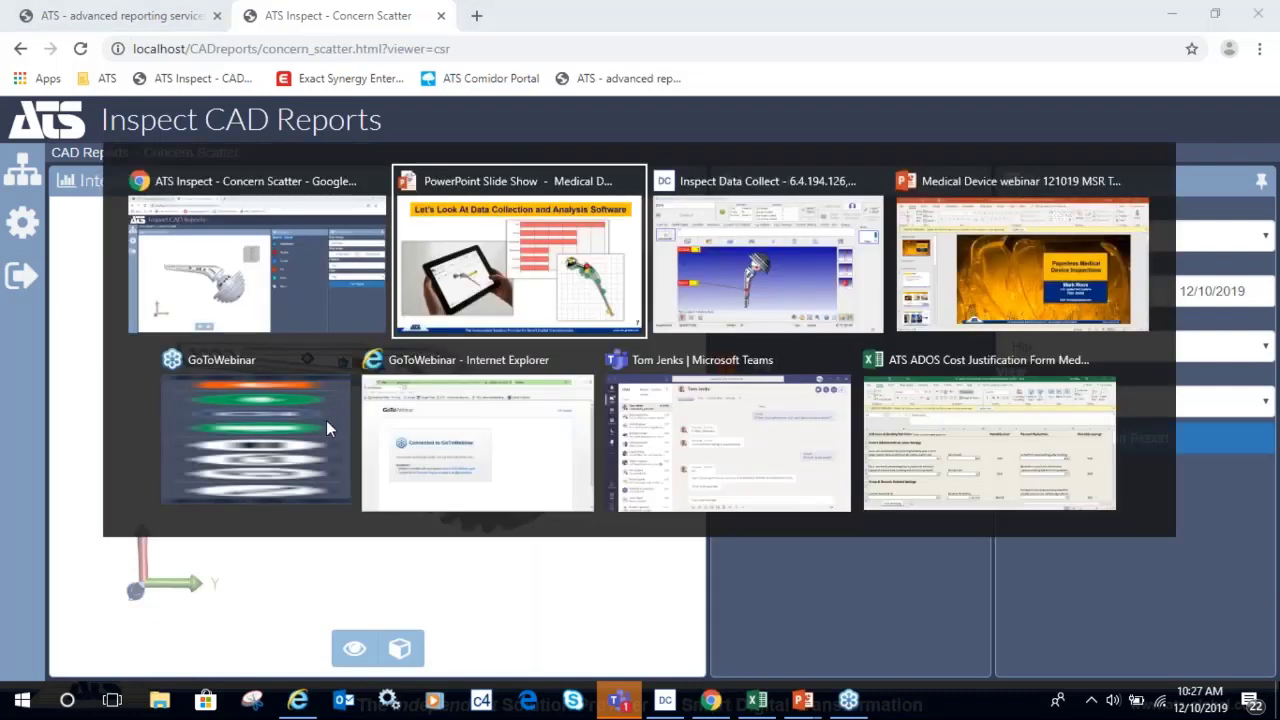
key("alt+Tab")
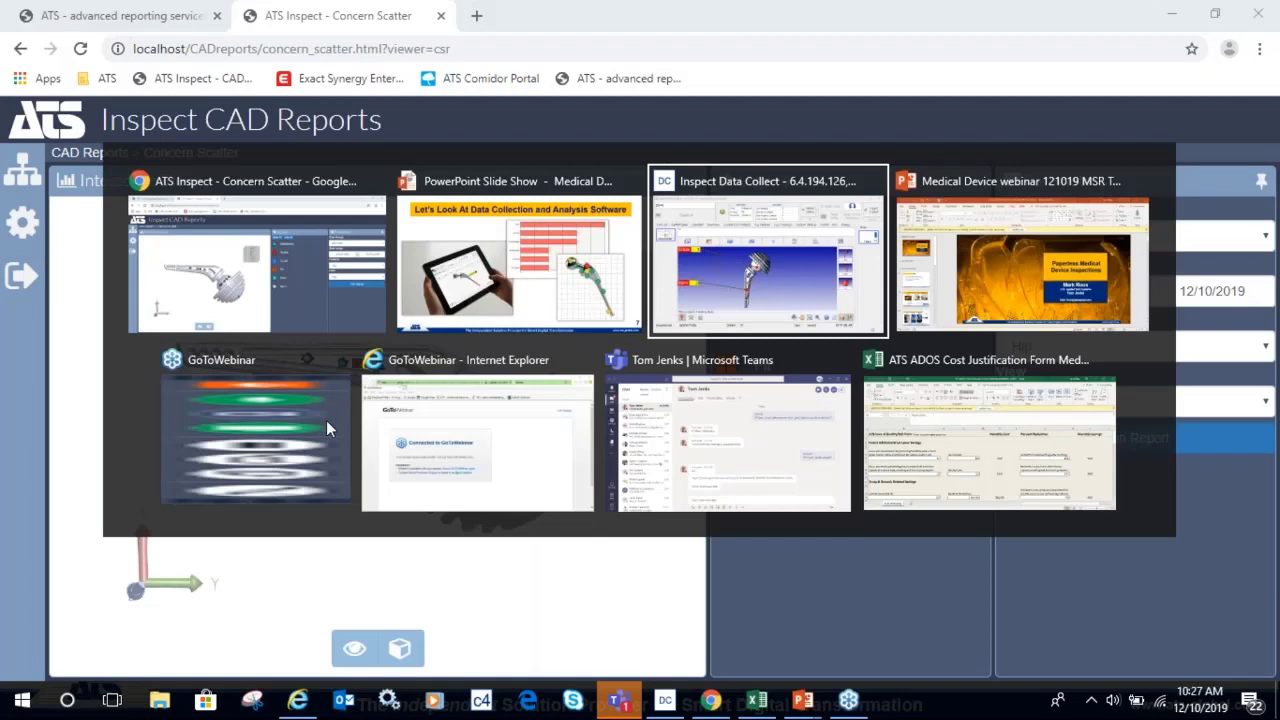
key("alt+Tab")
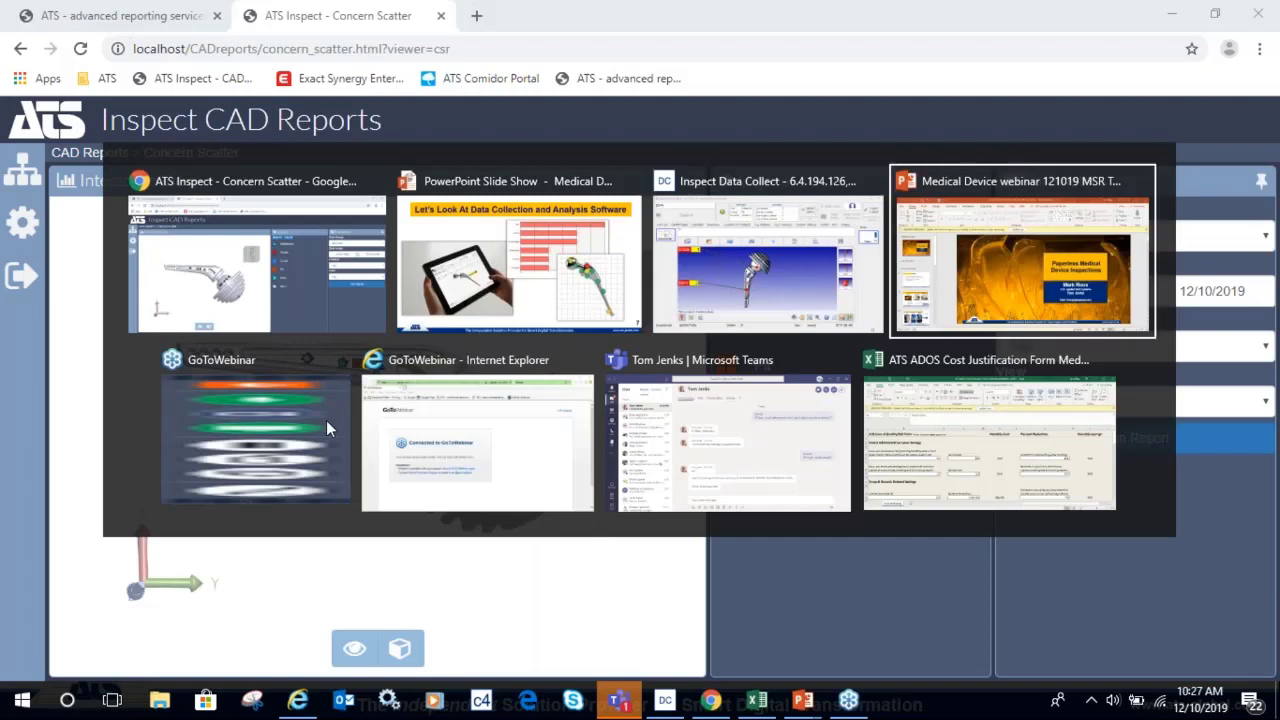
key("alt+Tab")
key("alt+Tab")
key("alt+Tab")
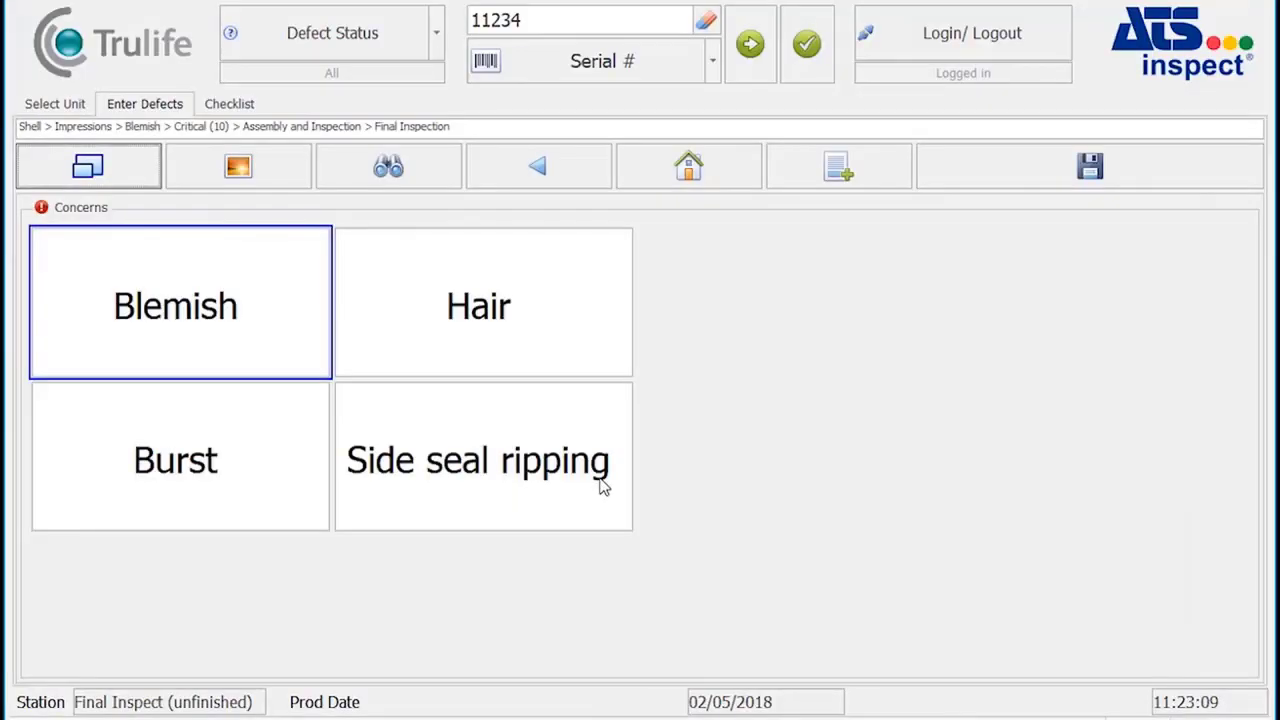
Pin a defect location on the 3D shell, then view the shell from the back.
left_click_drag(600, 486, 304, 506)
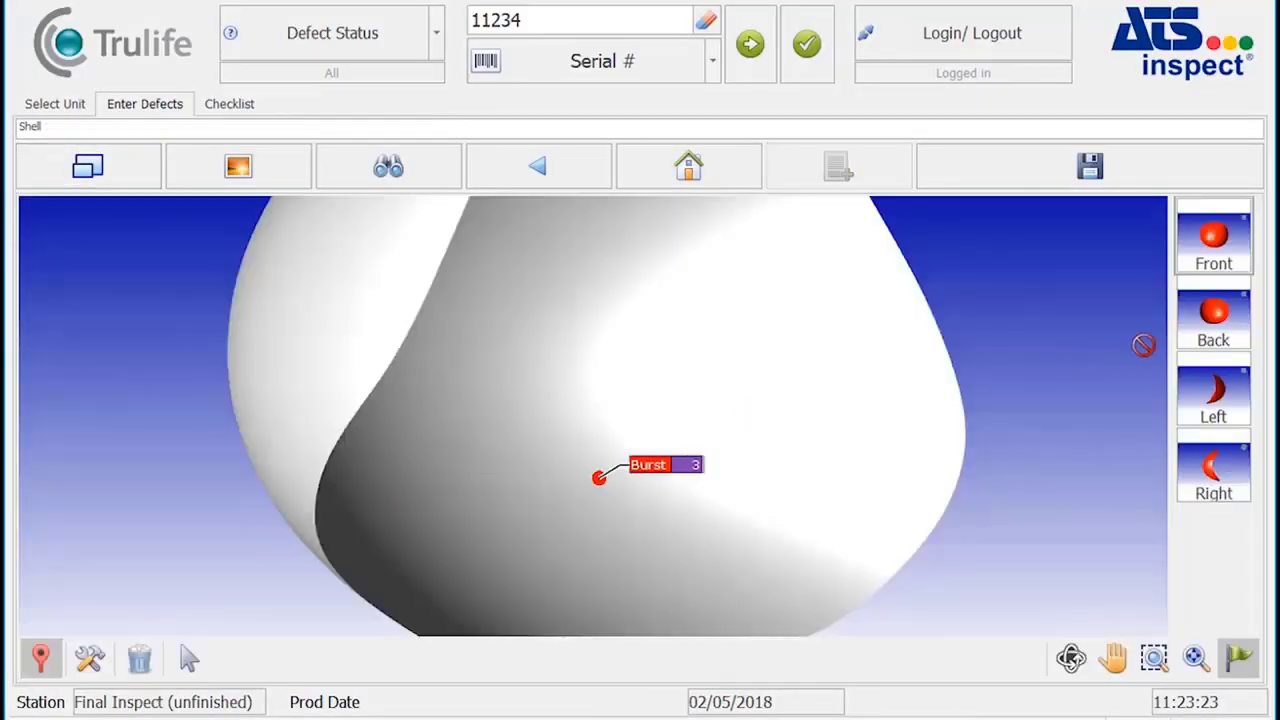
left_click(1210, 325)
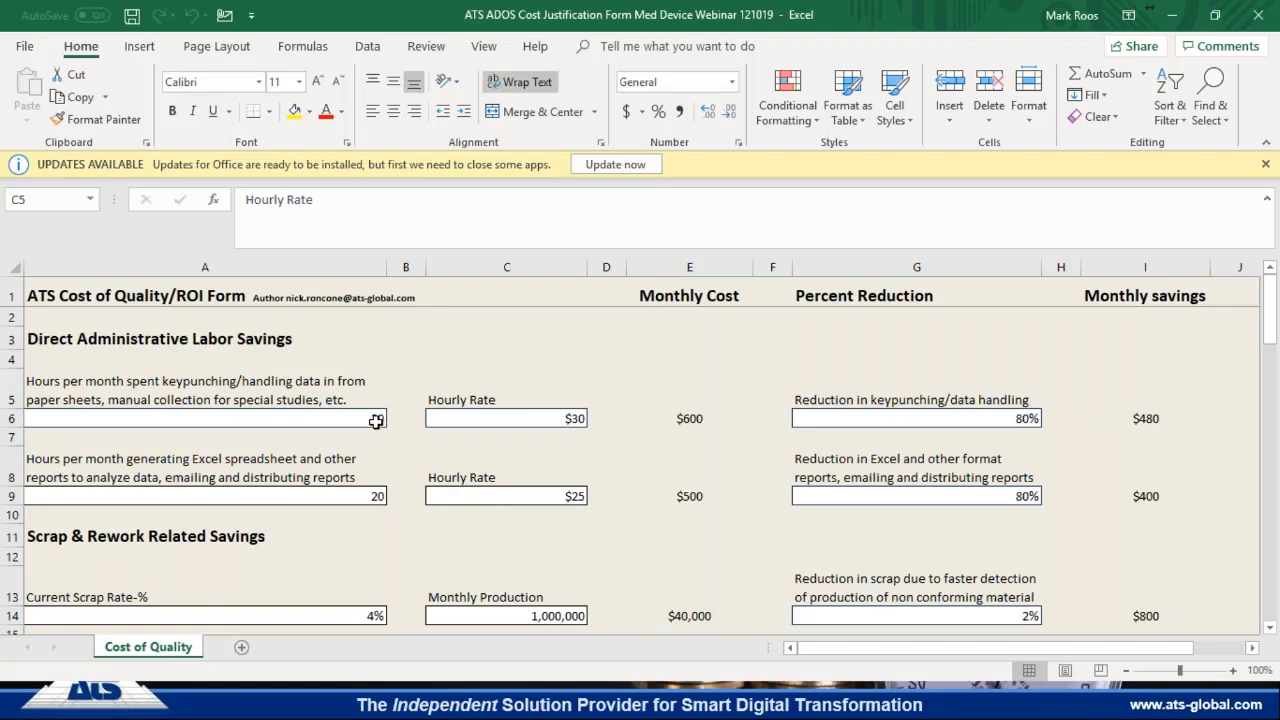
Enter 25 keypunching hours per month in cell A6.
left_click(377, 423)
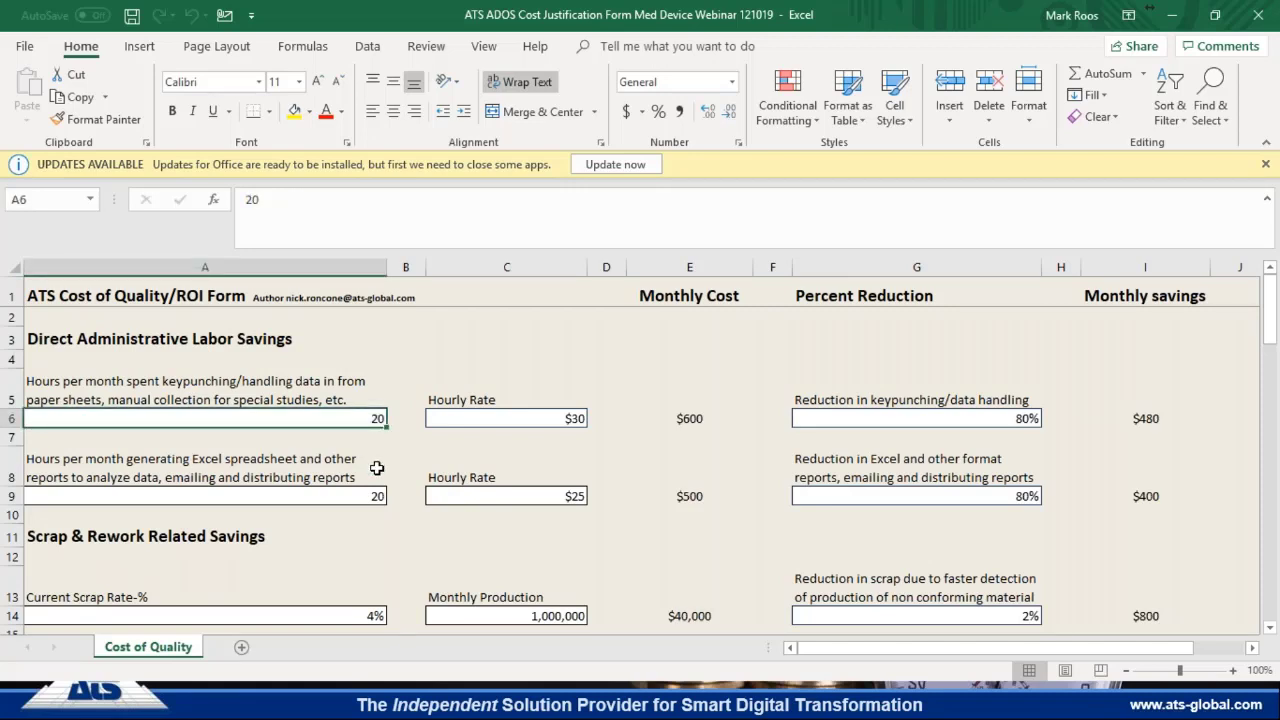
type("25")
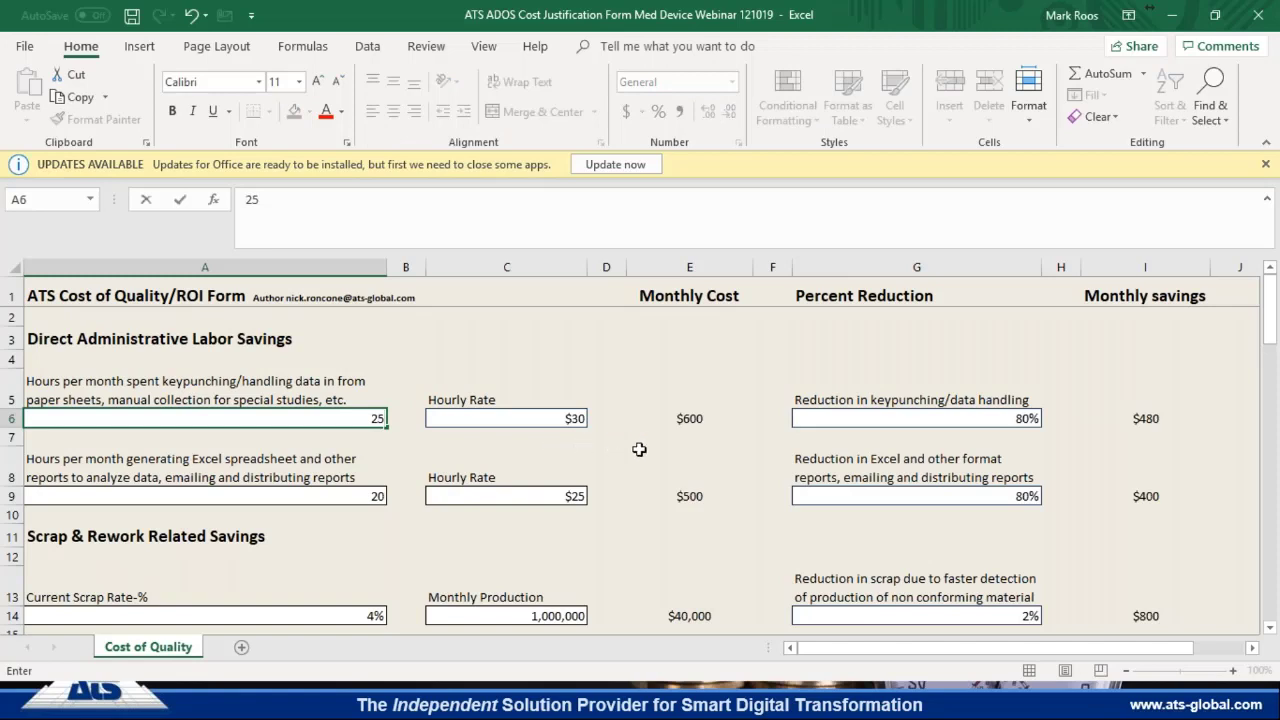
left_click(639, 450)
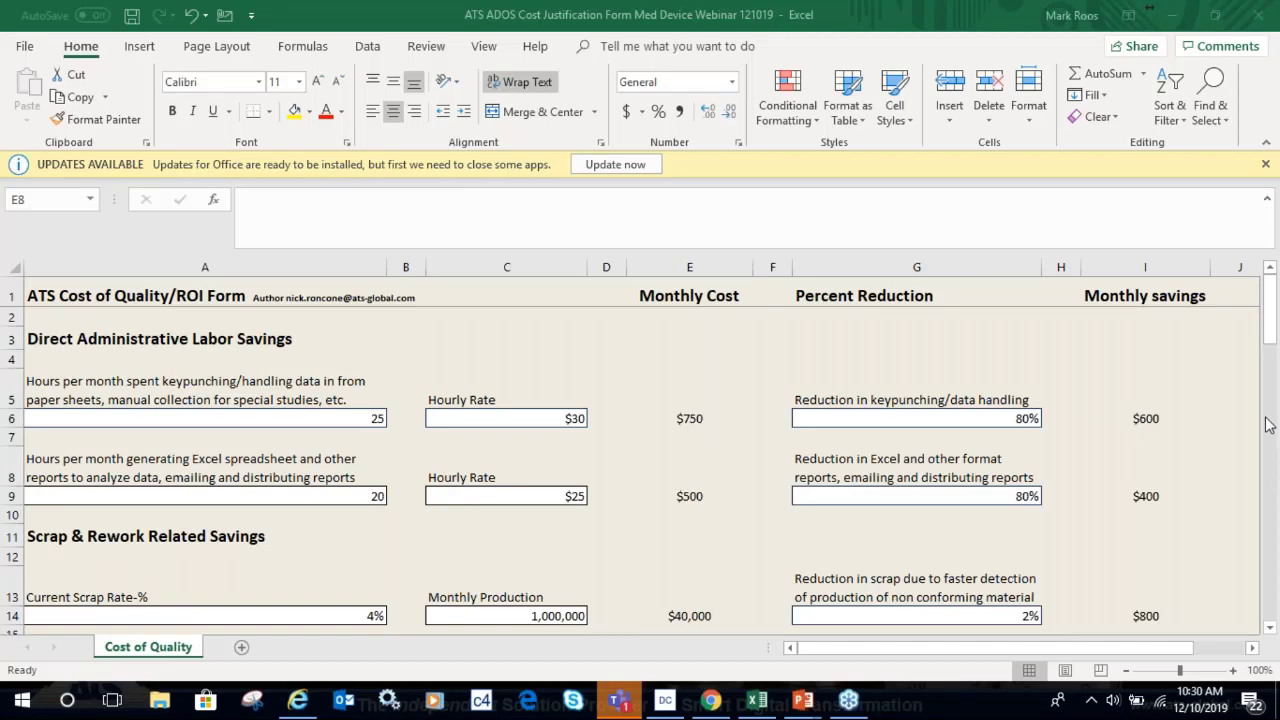
left_click(1273, 358)
left_click_drag(1273, 358, 1273, 398)
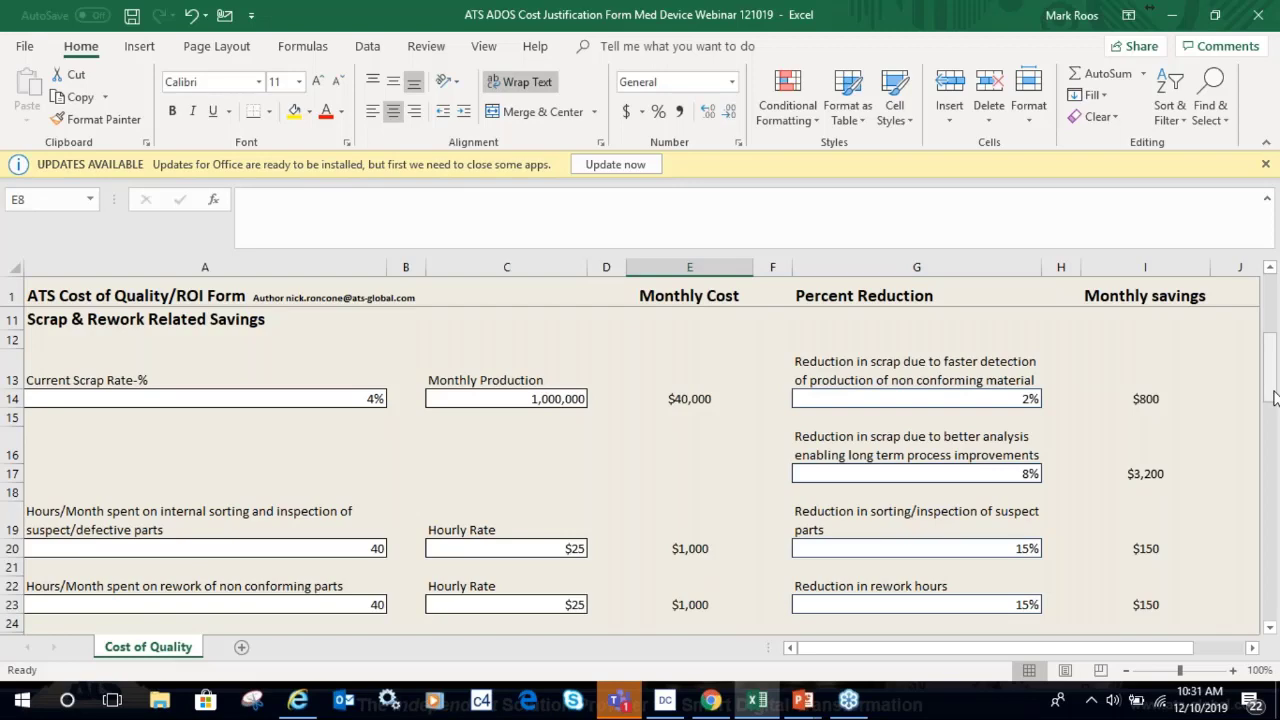
left_click_drag(1274, 397, 1269, 398)
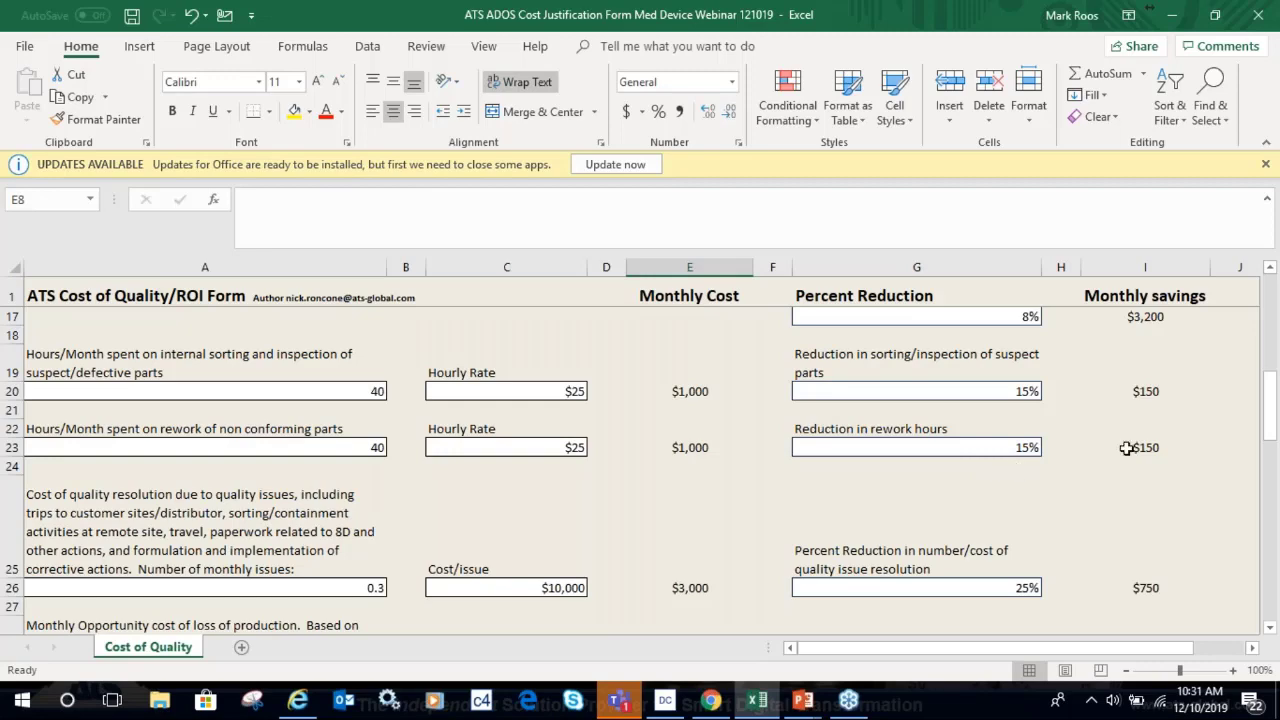
Scroll to the bottom of the ROI form to show $405,405 three-year savings and 267% ROI.
left_click_drag(1270, 424, 1270, 478)
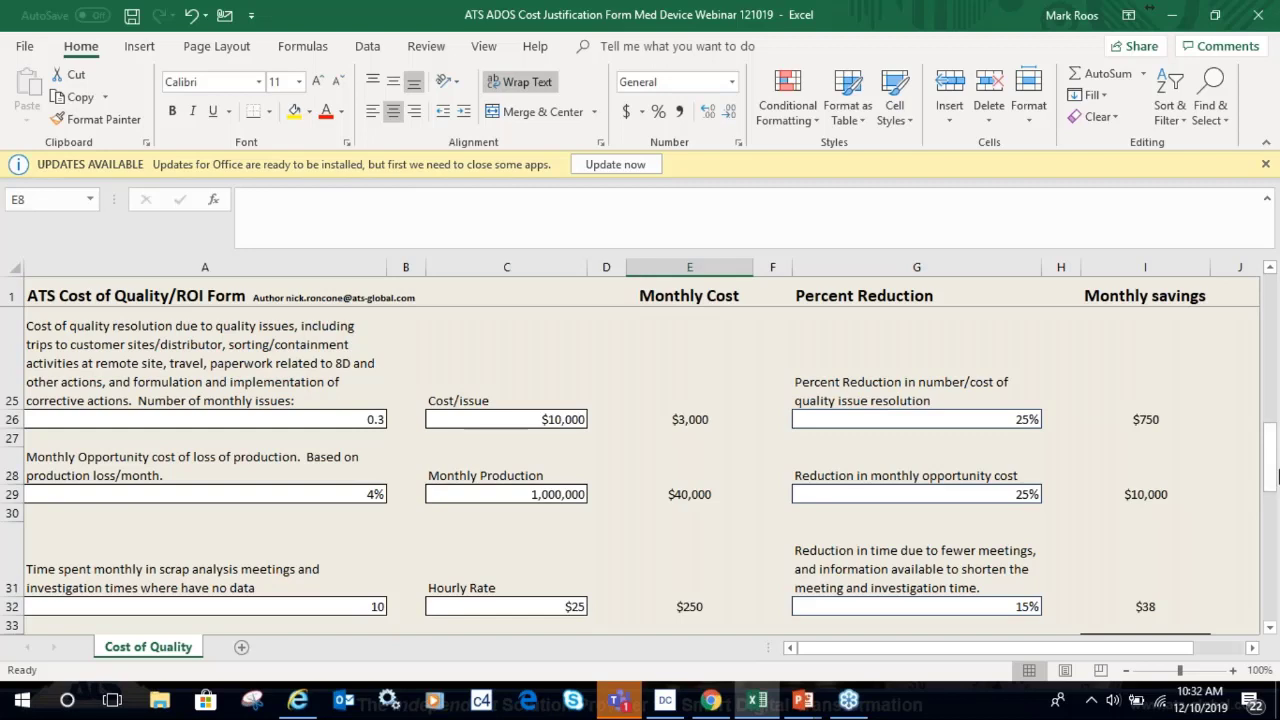
left_click_drag(1274, 476, 1274, 610)
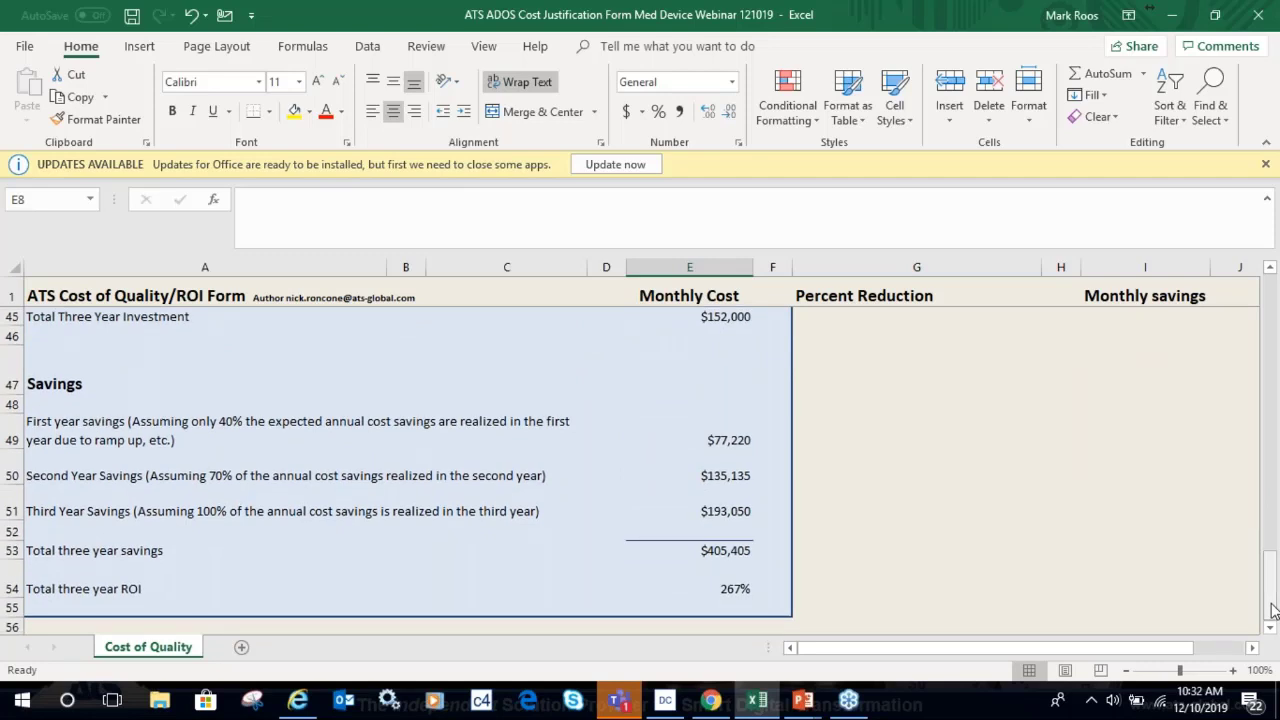
Switch from Excel back to the PowerPoint slide show with Alt+Tab.
key("alt+Tab")
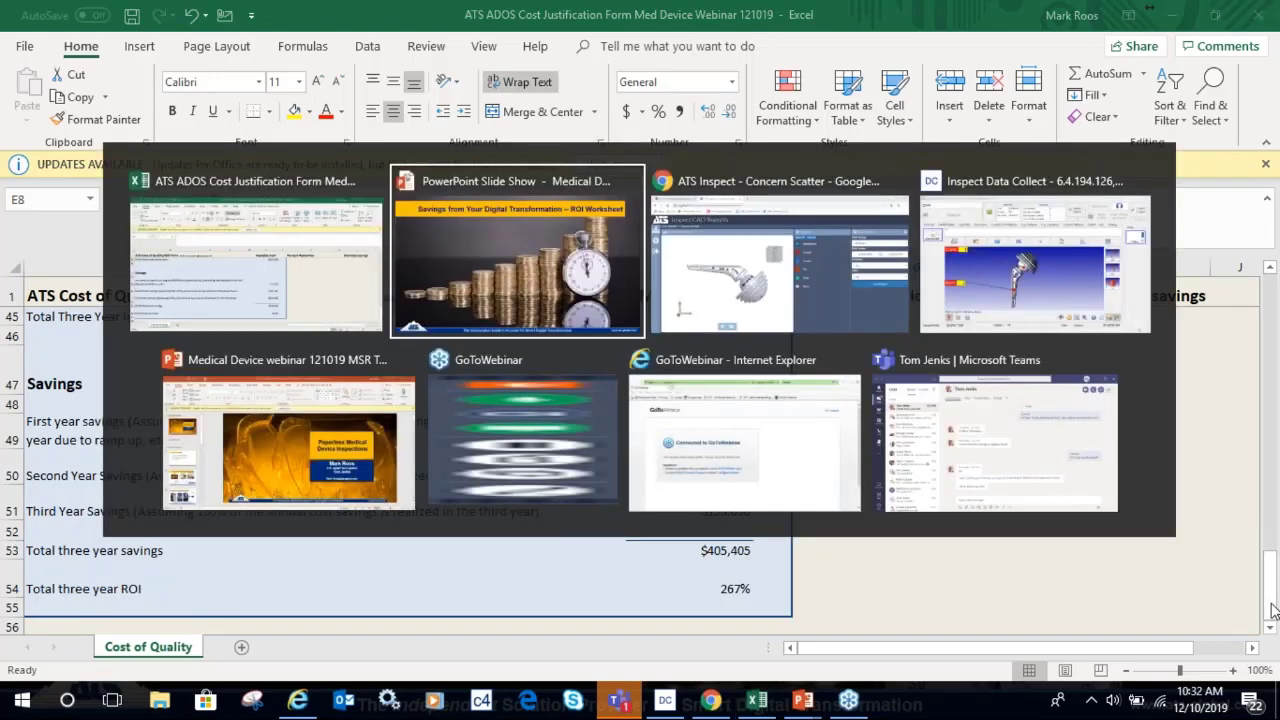